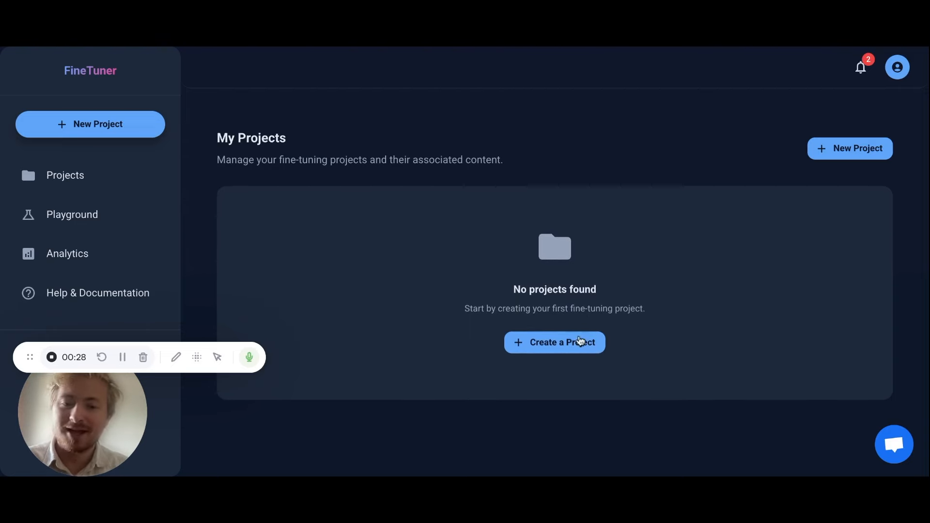
Create a new project named "test" with the description "test"
click(577, 348)
click(372, 240)
text(test)
click(371, 289)
text(test)
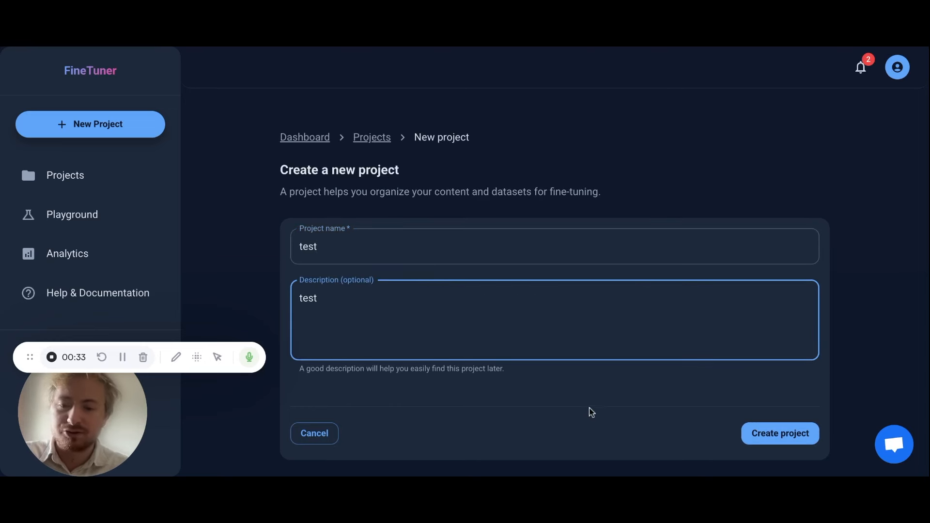
click(791, 439)
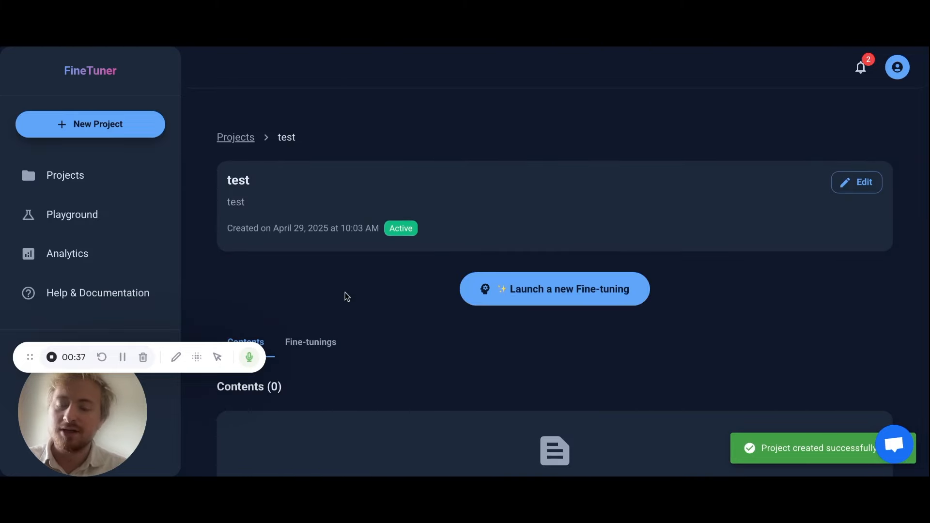
Check the project's fine-tunings and contents lists, and launch a new fine-tuning for the project
scroll(442, 315, down, 1)
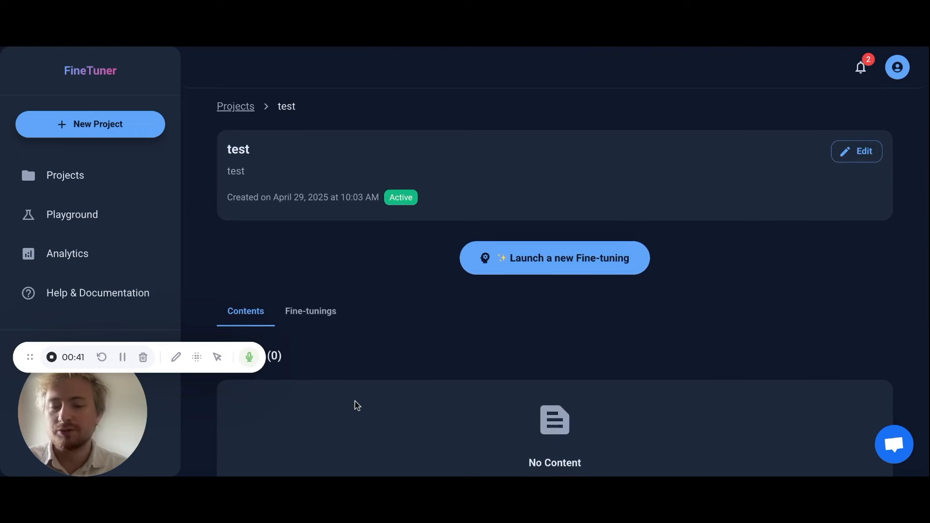
click(308, 317)
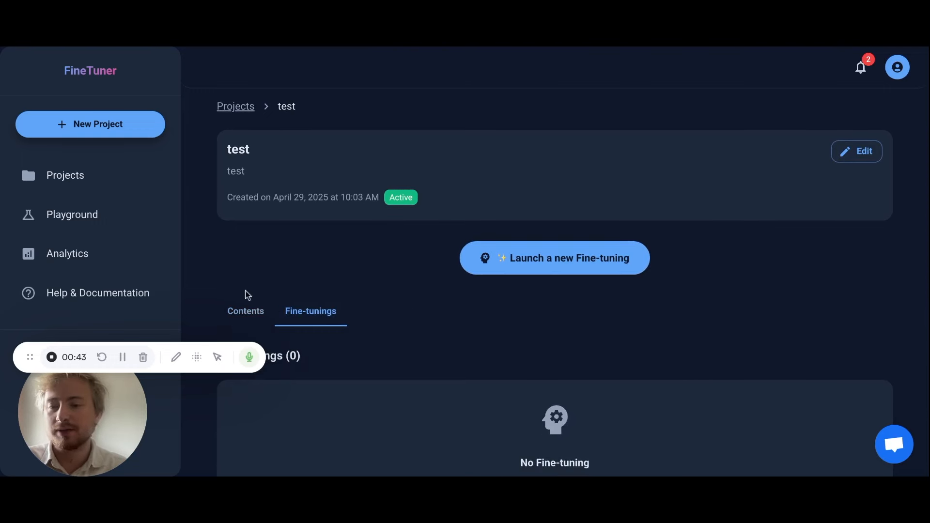
click(245, 310)
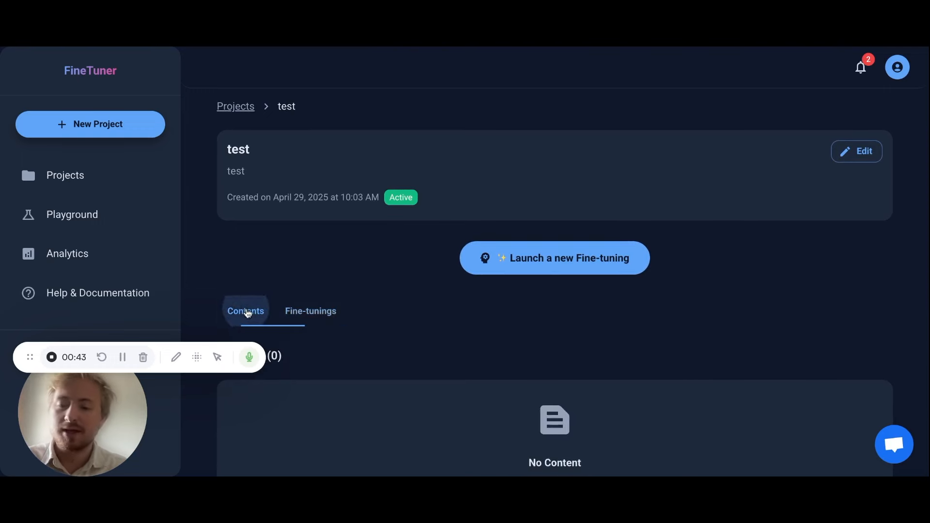
click(586, 273)
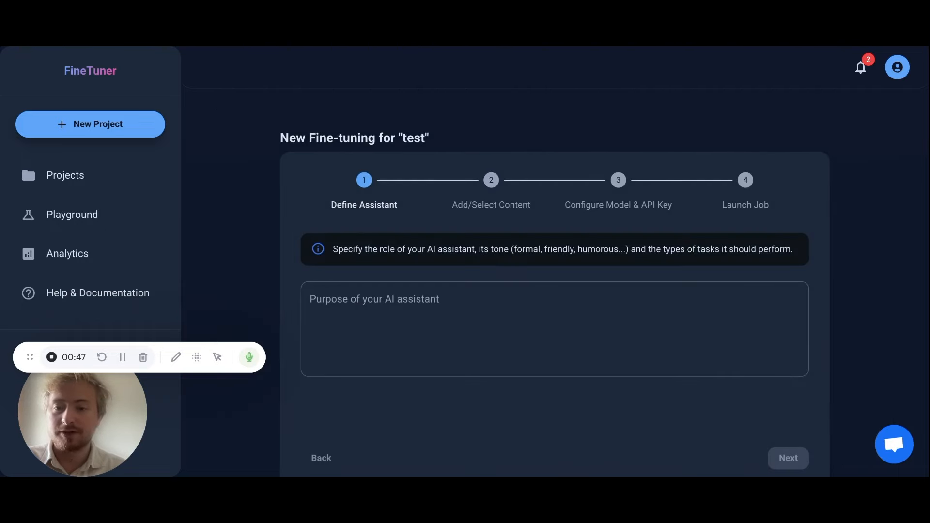
Define the assistant's purpose as "I want an AI assistant that talks like Yoda from Star Wars" and proceed to adding content
scroll(554, 315, down, 1)
scroll(554, 315, down, 1)
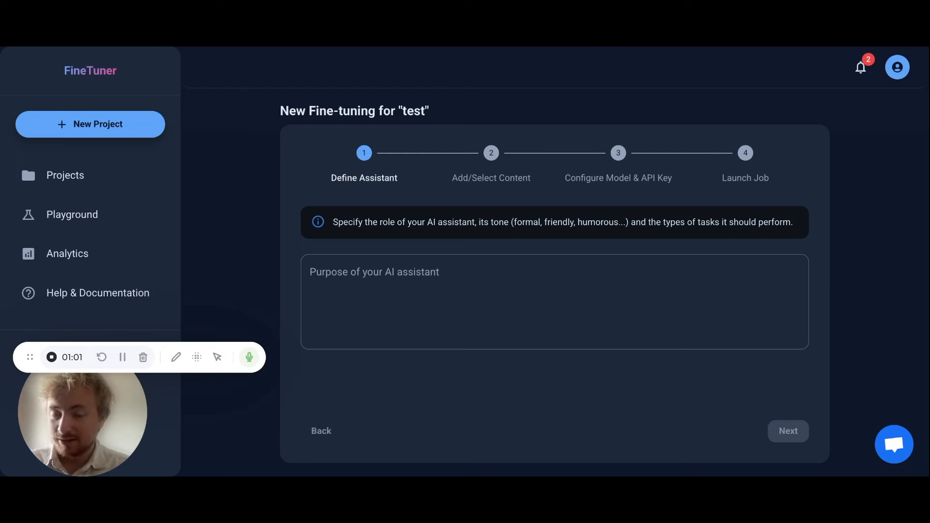
click(706, 266)
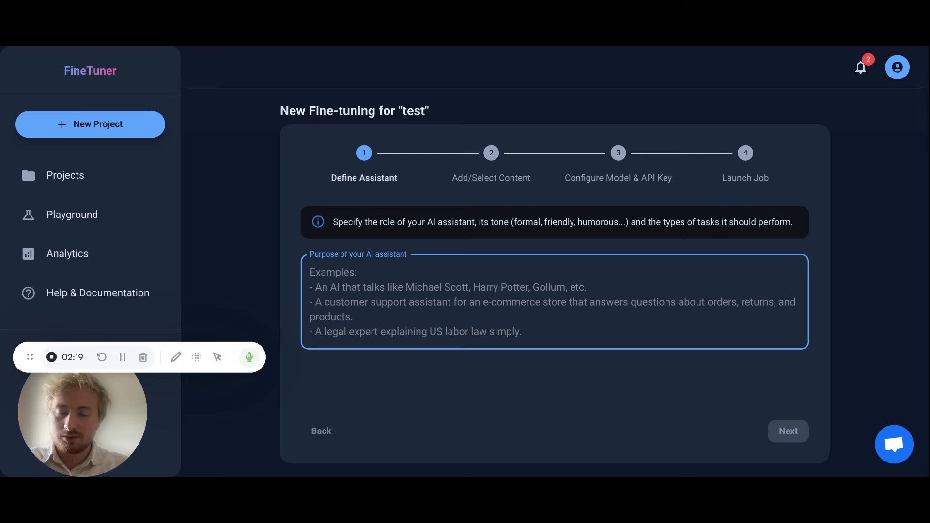
text(I wa)
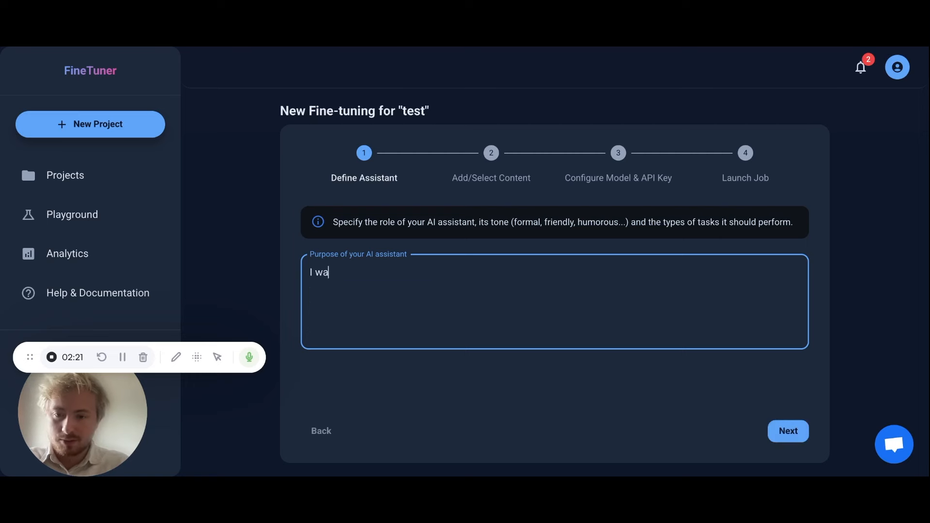
text(nt an A)
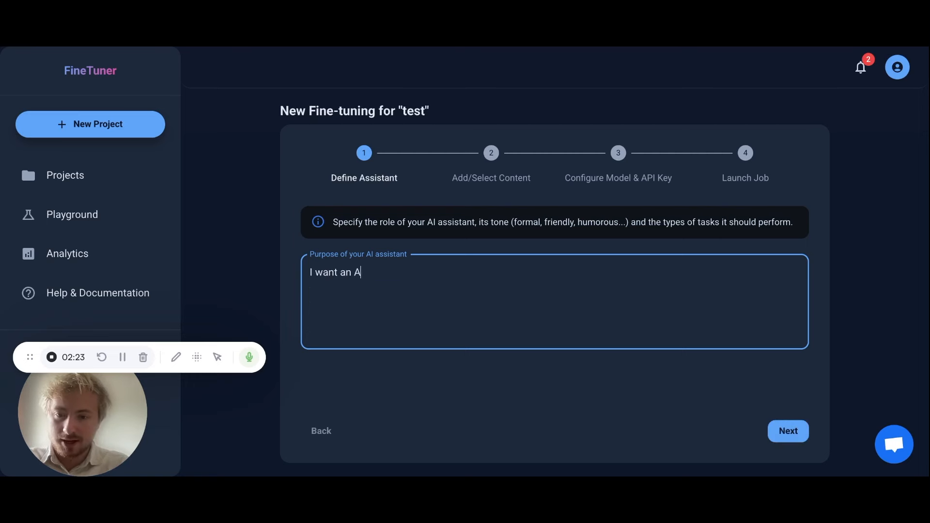
text(iI assistant )
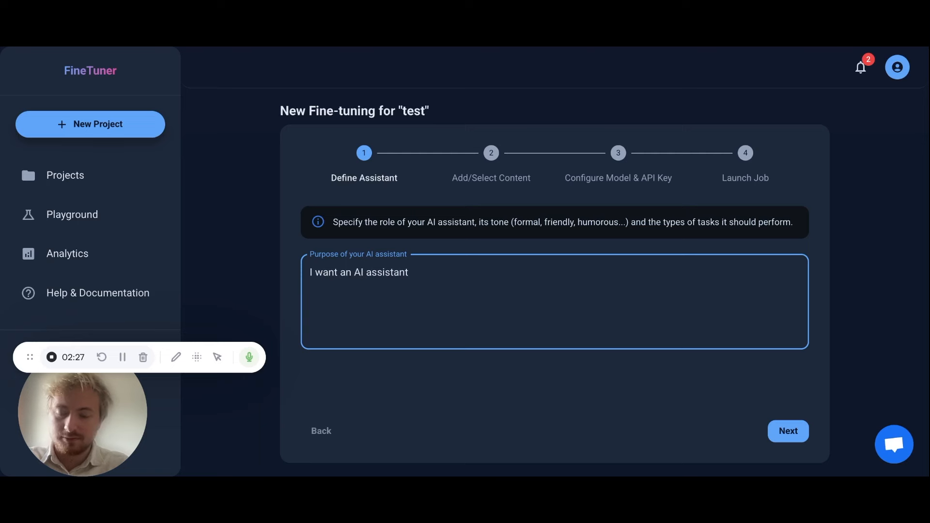
text(that talks )
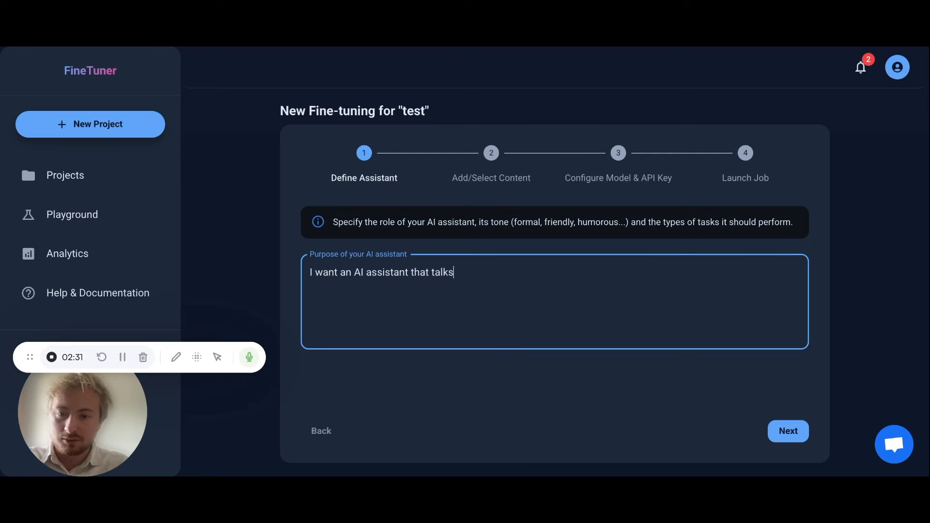
text(like )
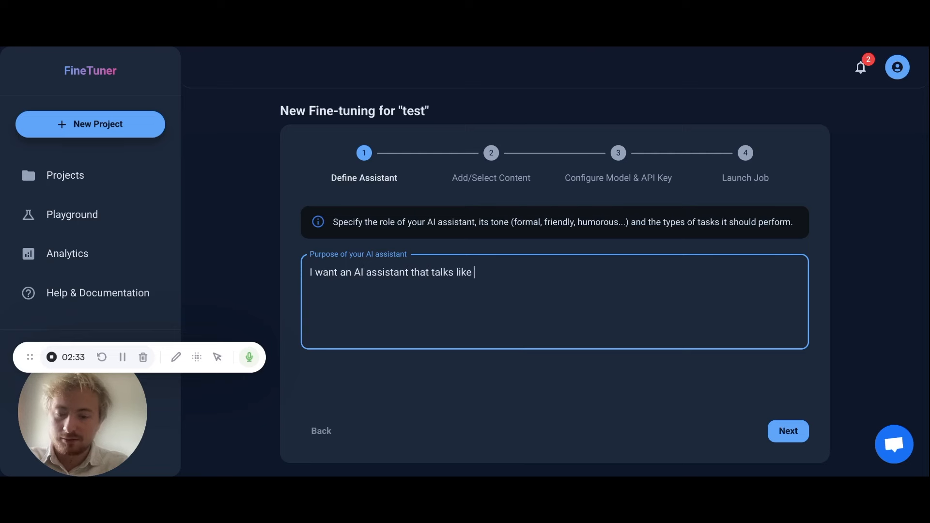
text(Yoda f)
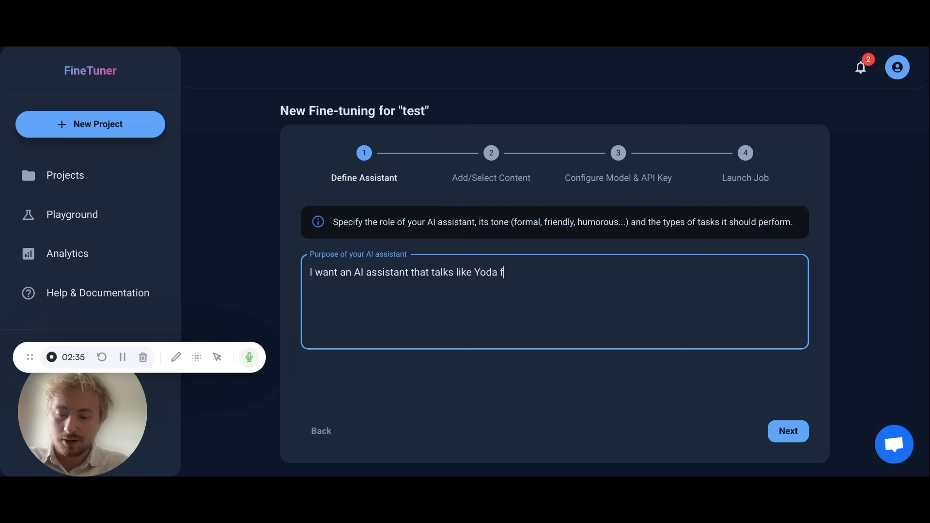
text(rom St)
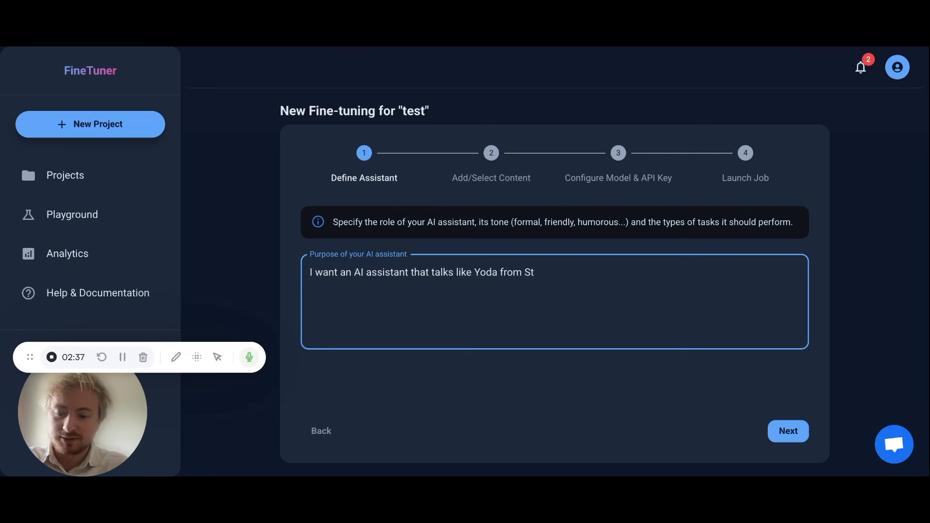
text(ra)
key(BackSpace)
key(BackSpace)
text(ar )
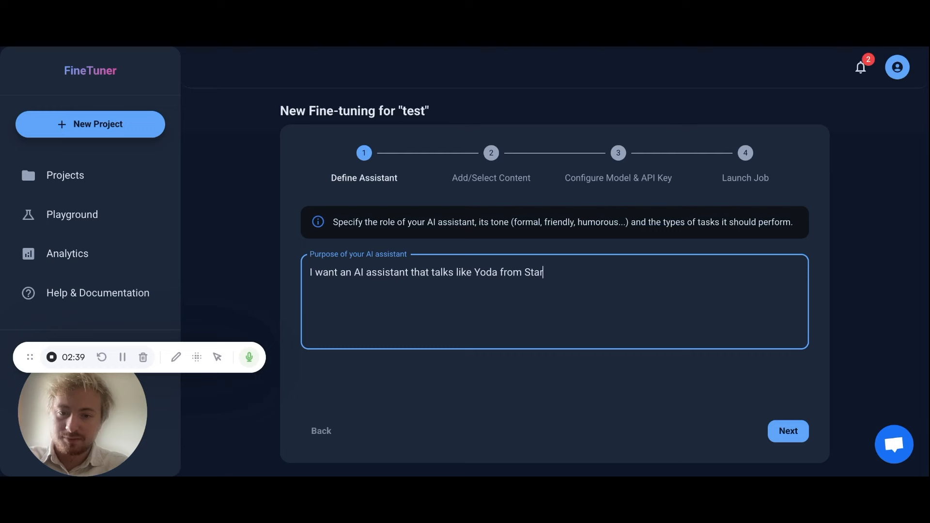
text(Wars)
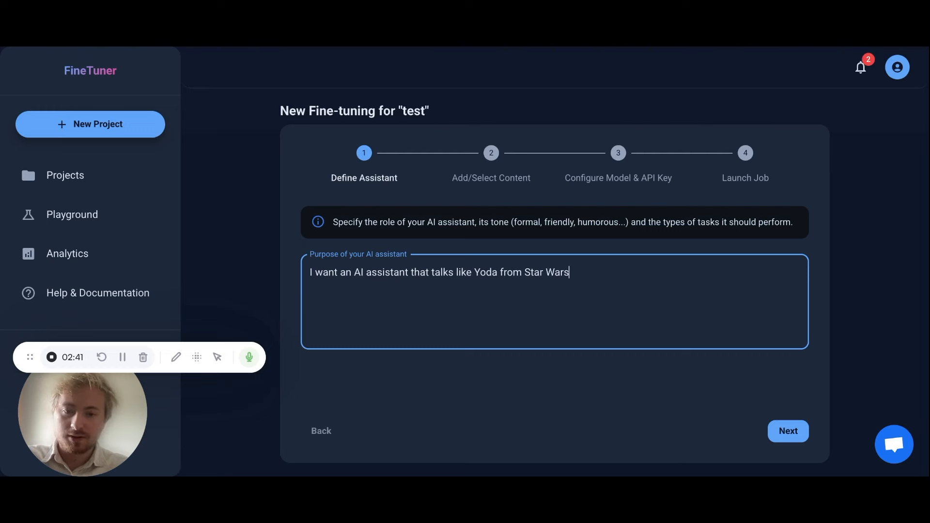
click(799, 431)
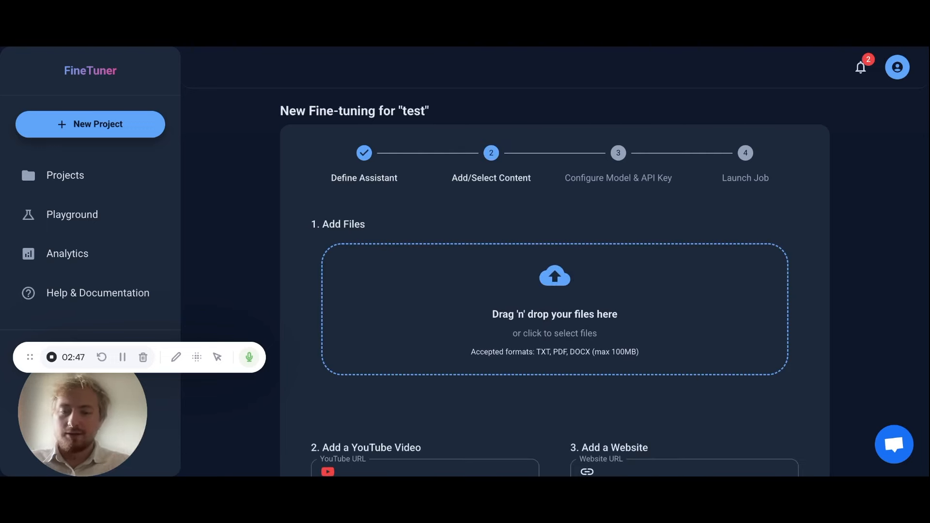
Upload the files "Yoda Empire Strikes Back Script.pdf" and "Yoda Phantom Menace Script.docx" as training content
scroll(679, 237, down, 1)
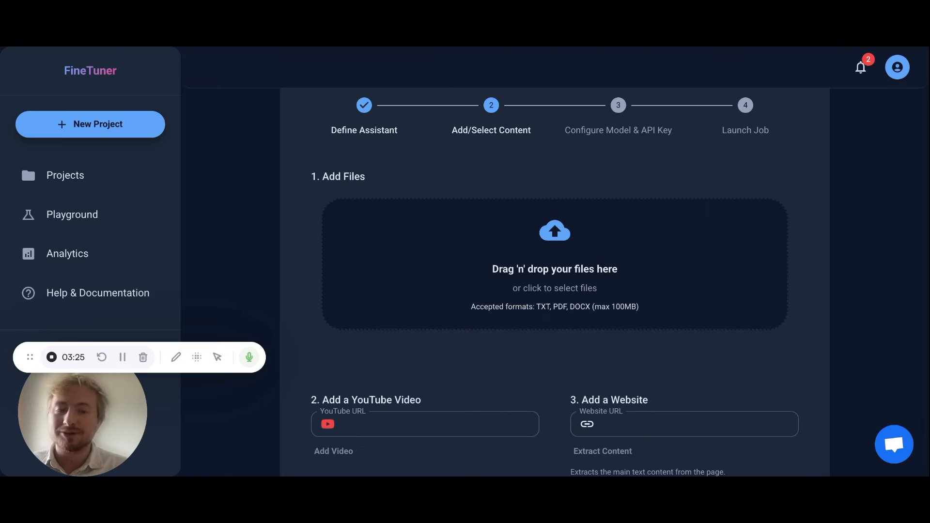
drag(804, 474, 592, 282)
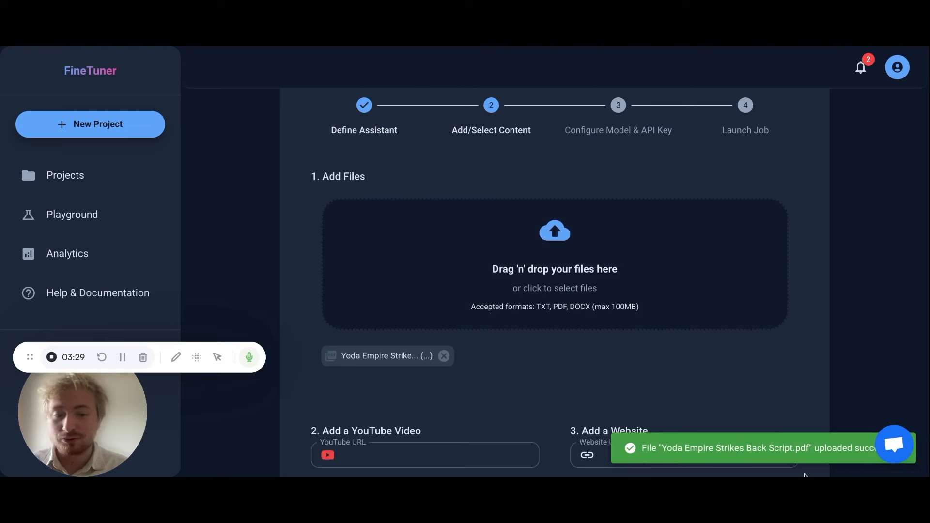
drag(805, 475, 591, 283)
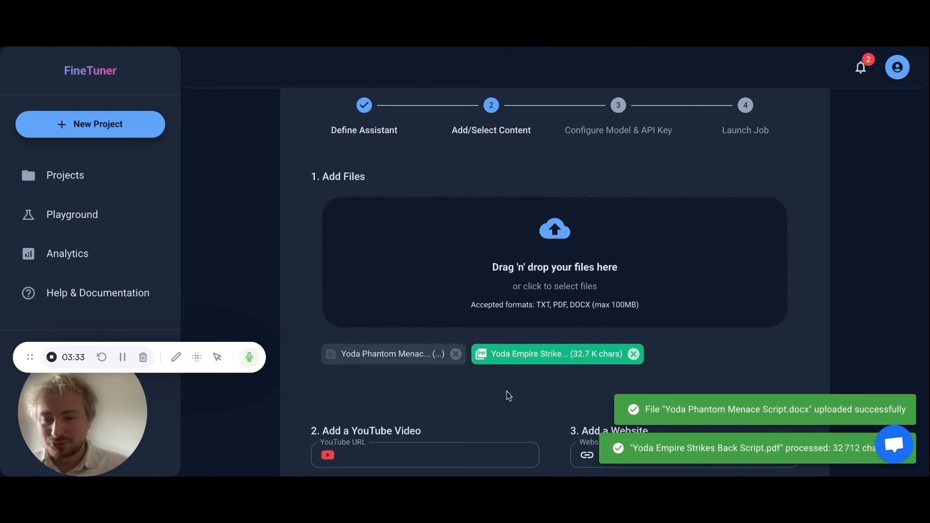
Add the YouTube video youtube.com/watch?v=4MYi2YVrsjY&t=12s to the training content
scroll(555, 373, down, 1)
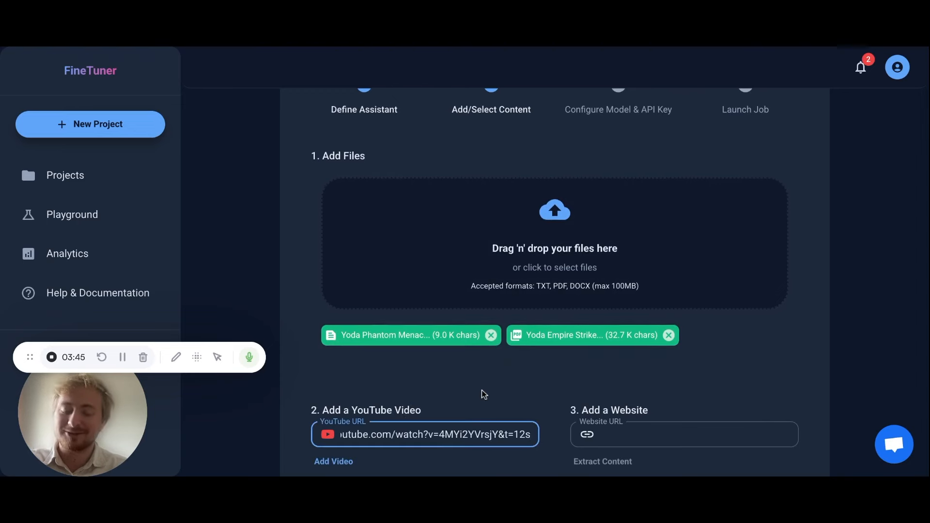
scroll(482, 390, down, 2)
click(332, 372)
scroll(478, 400, up, 1)
scroll(478, 401, down, 1)
scroll(477, 400, up, 1)
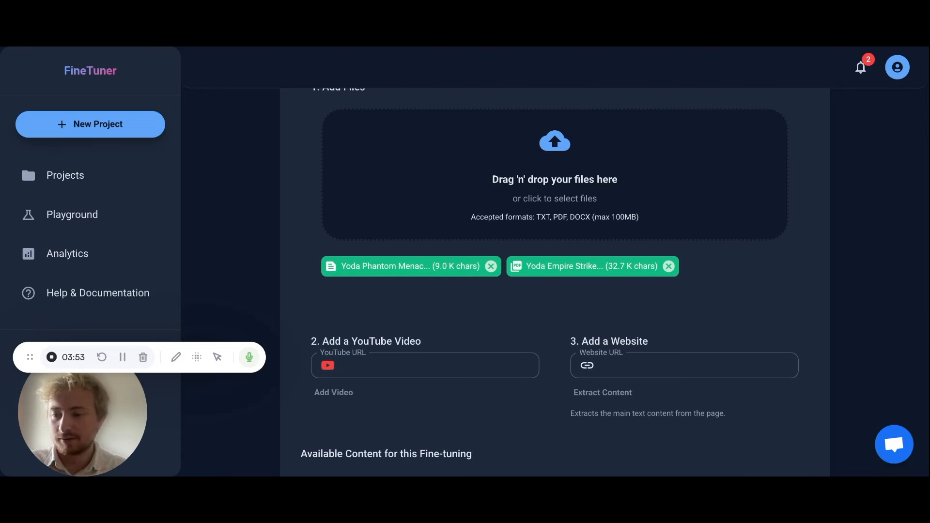
Review the available content for this fine-tuning and the dataset estimation, including character count, cost and progress thresholds
scroll(614, 282, down, 3)
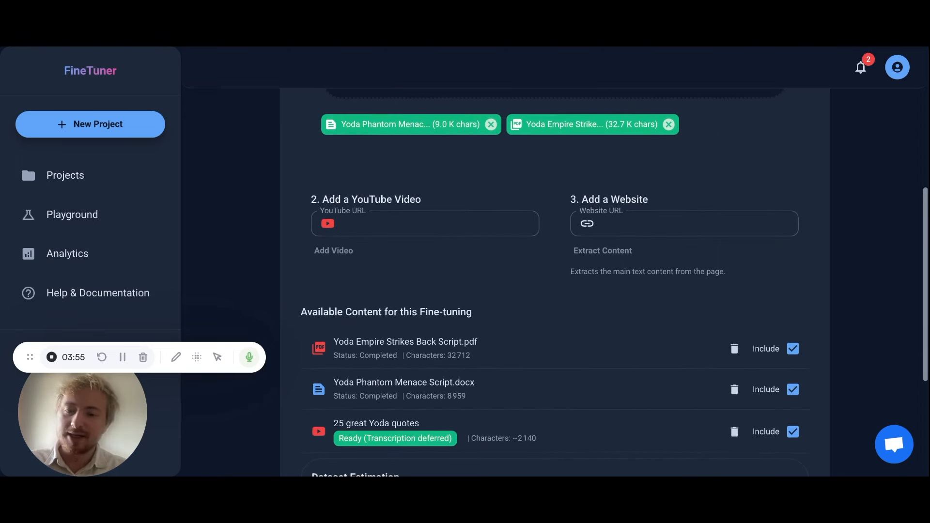
scroll(431, 416, down, 1)
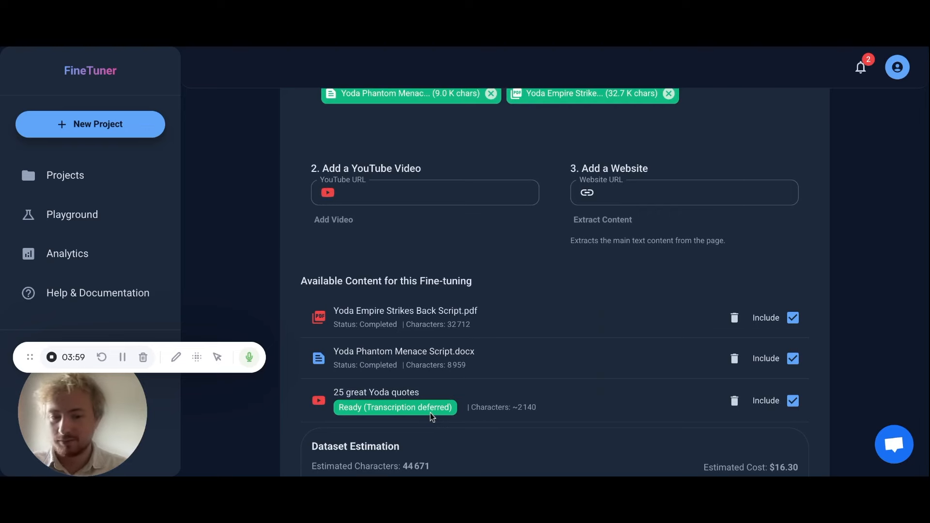
scroll(430, 412, up, 1)
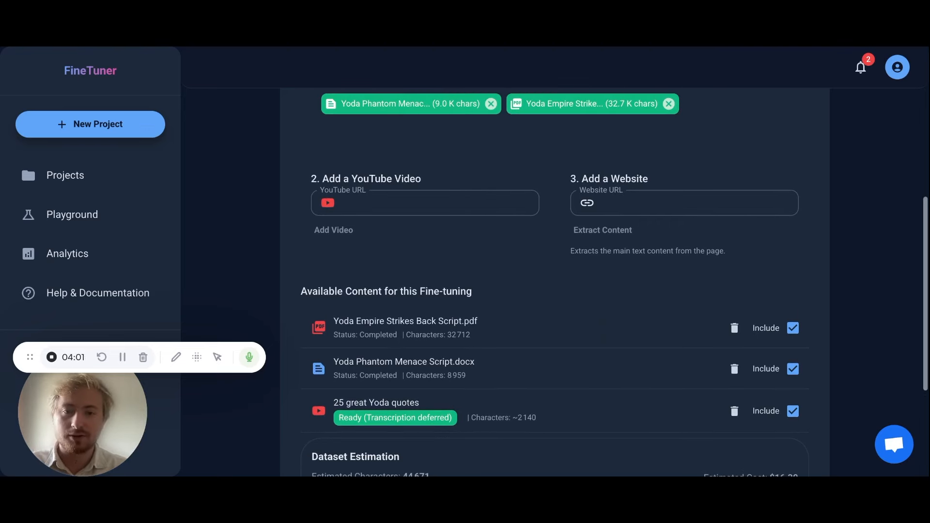
scroll(614, 283, up, 3)
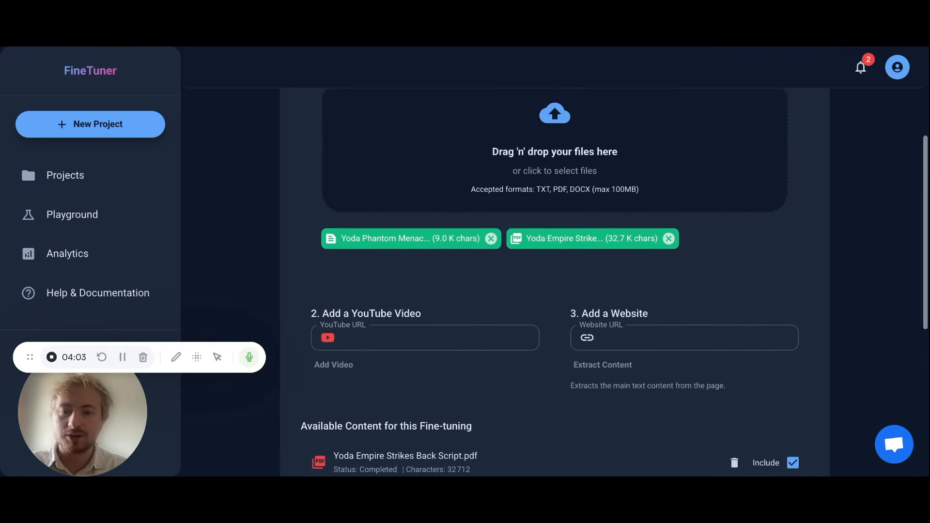
scroll(549, 283, down, 3)
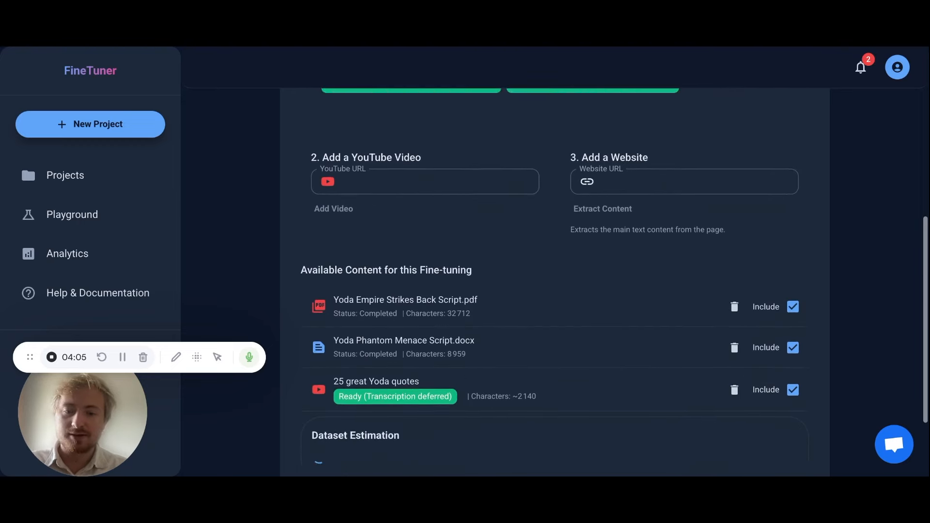
scroll(723, 364, down, 3)
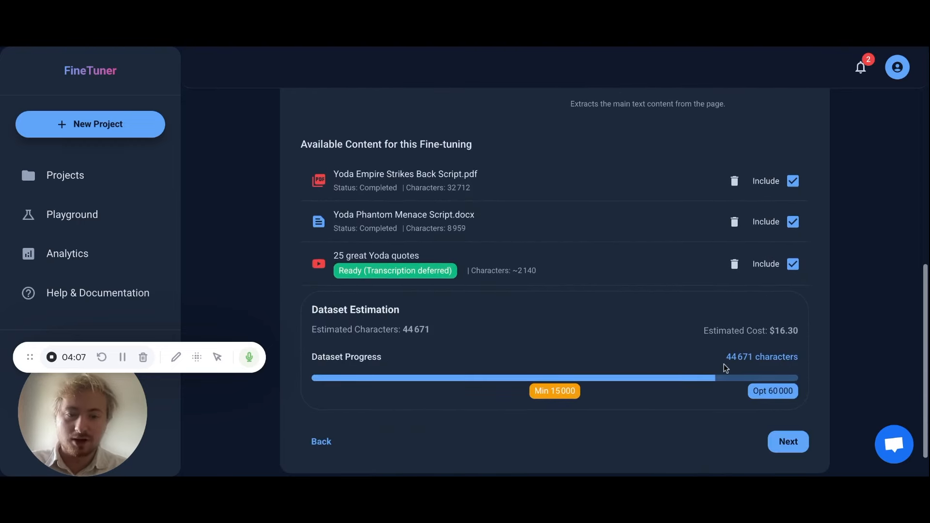
drag(310, 311, 469, 341)
click(491, 341)
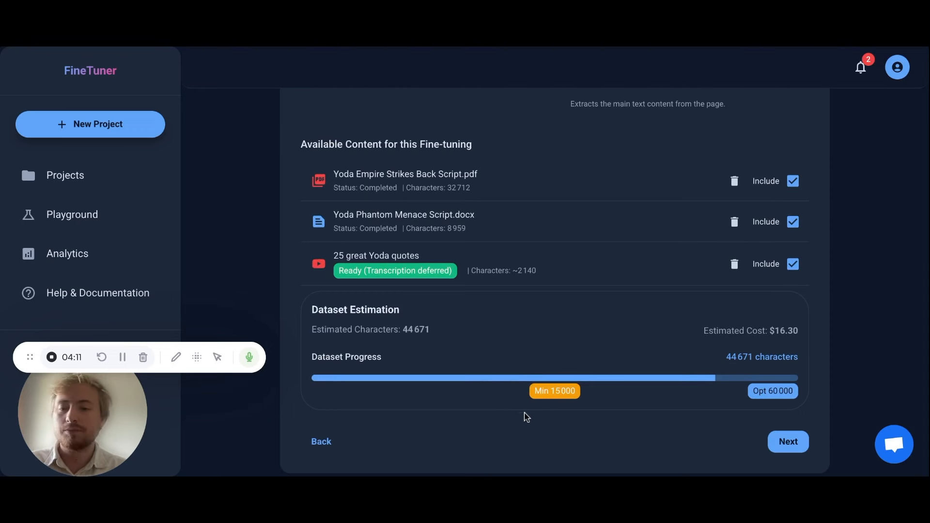
mouse_move(558, 395)
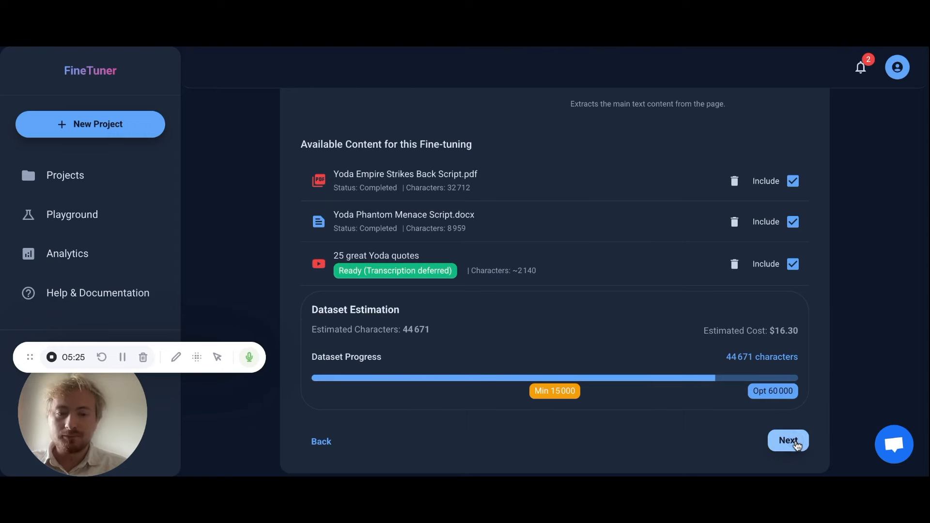
Proceed to the model configuration, choose OpenAI as the AI provider and review the base models, keeping GPT-4o
click(797, 444)
scroll(534, 164, up, 2)
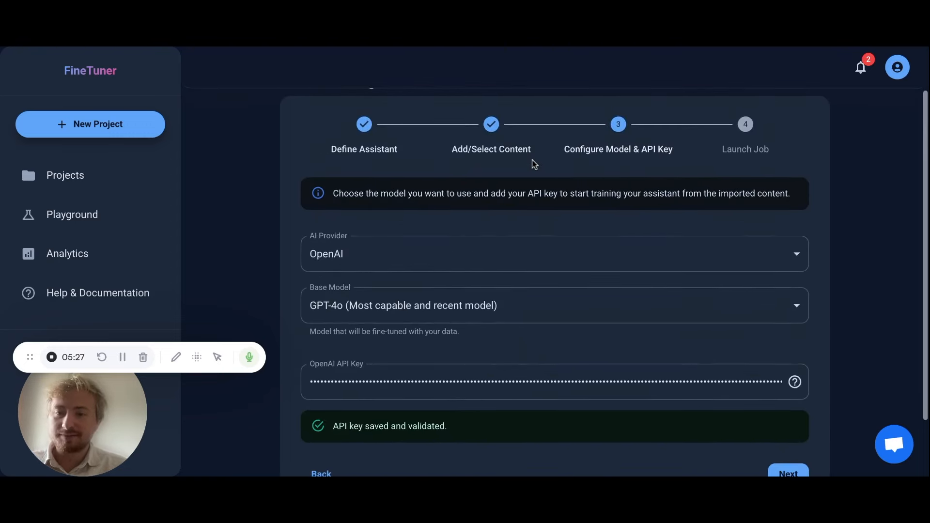
click(466, 262)
click(445, 252)
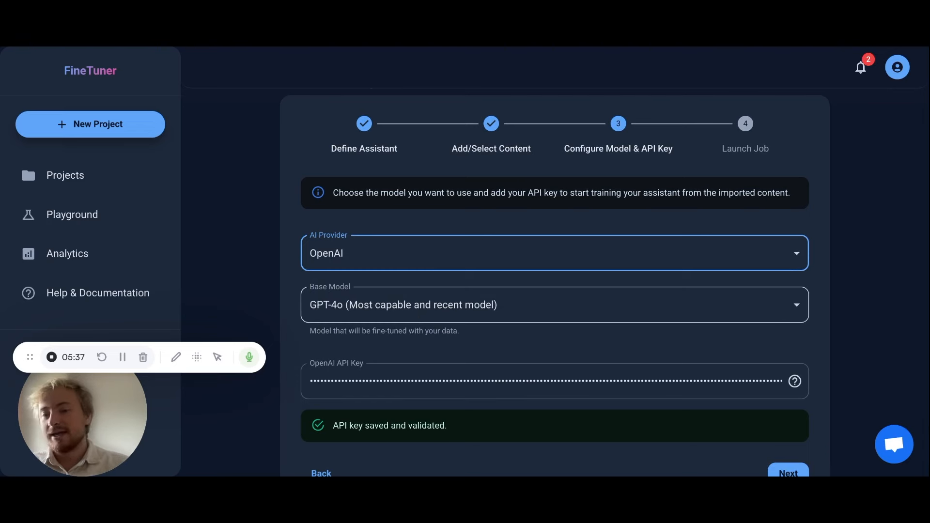
click(450, 305)
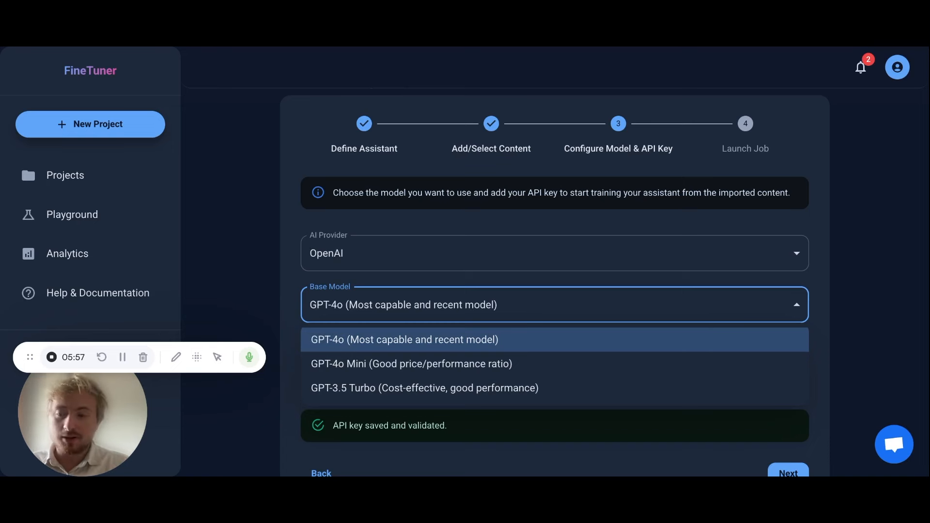
click(295, 286)
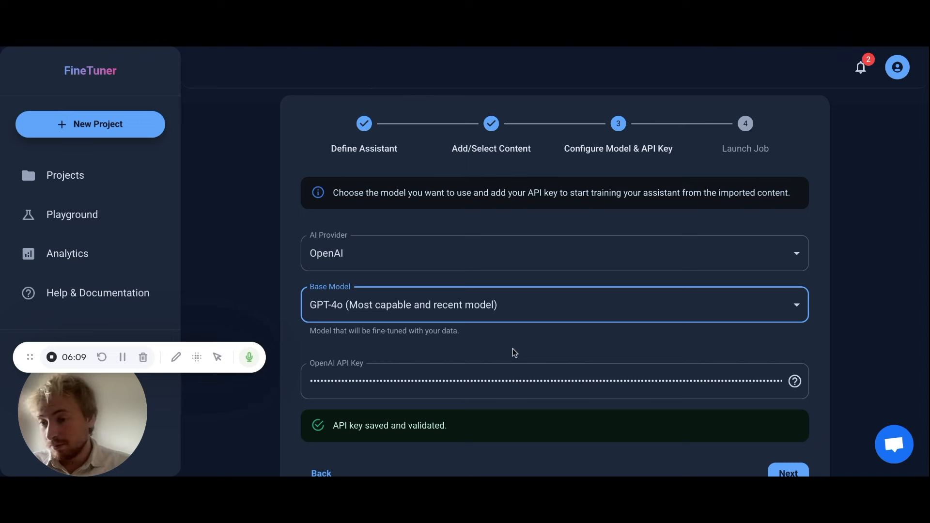
Read the help on why the OpenAI API key is needed and where to find it, then close it
scroll(604, 283, down, 1)
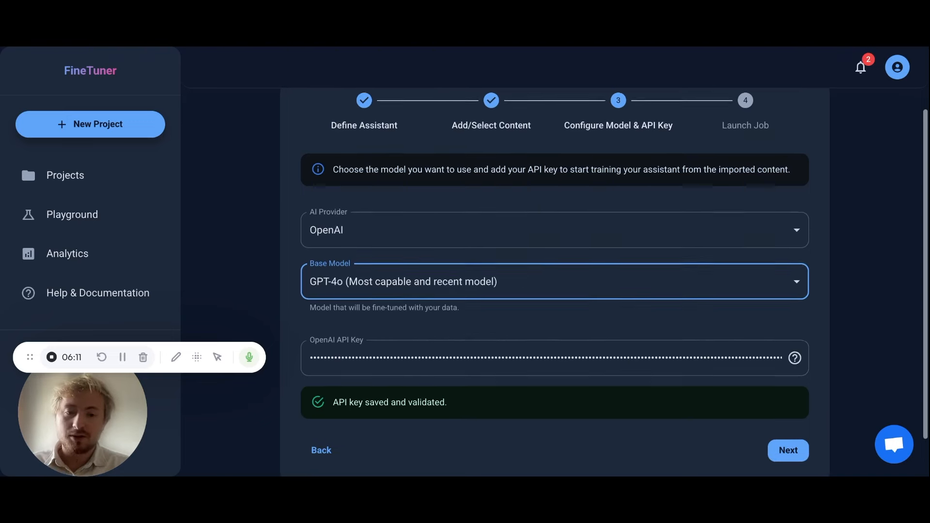
click(796, 361)
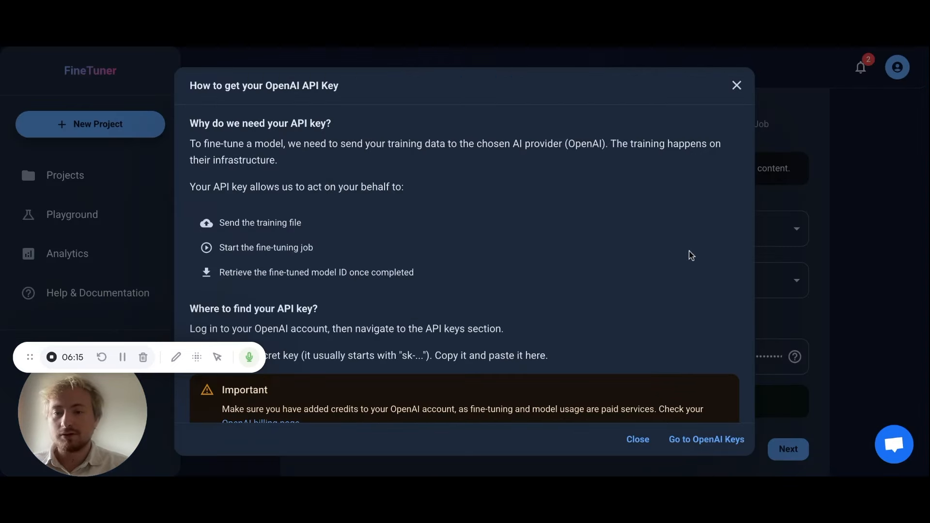
scroll(660, 388, down, 2)
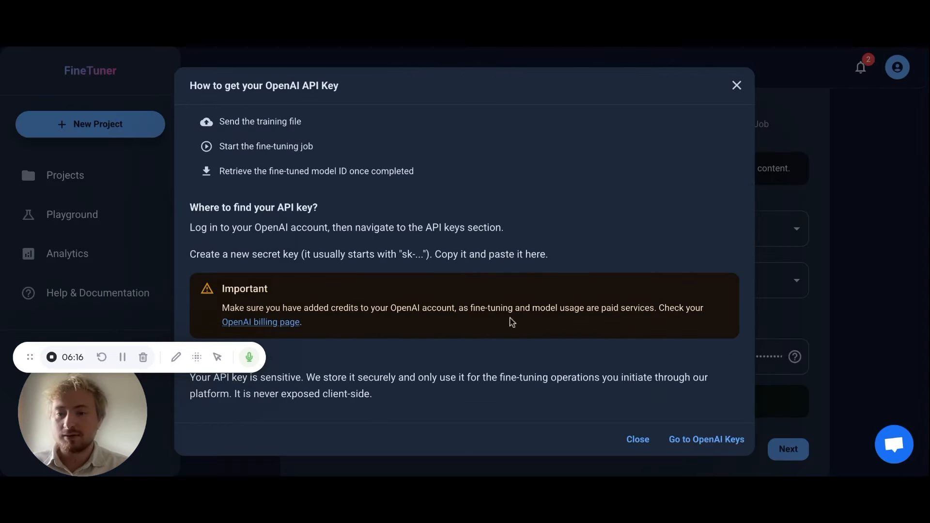
click(734, 89)
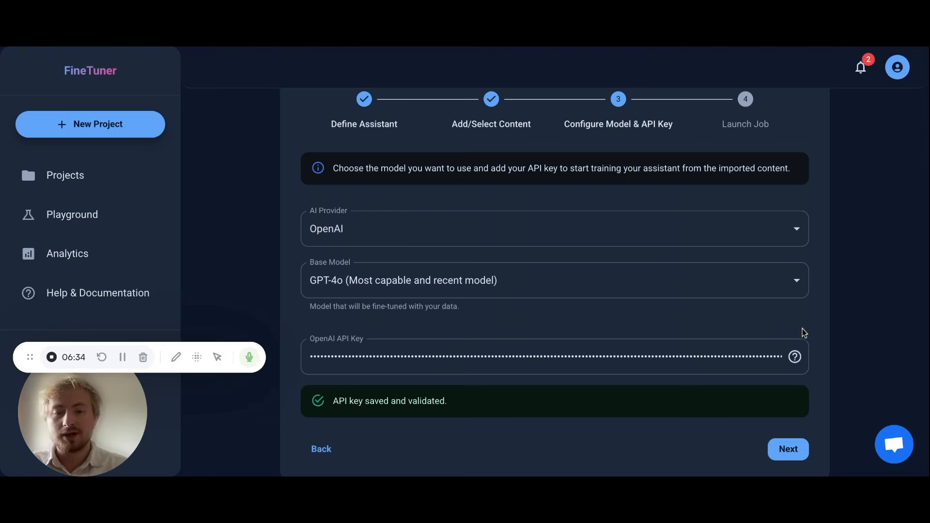
Proceed to the launch stage, review the job summary and dataset estimation, and launch the fine-tuning
click(786, 450)
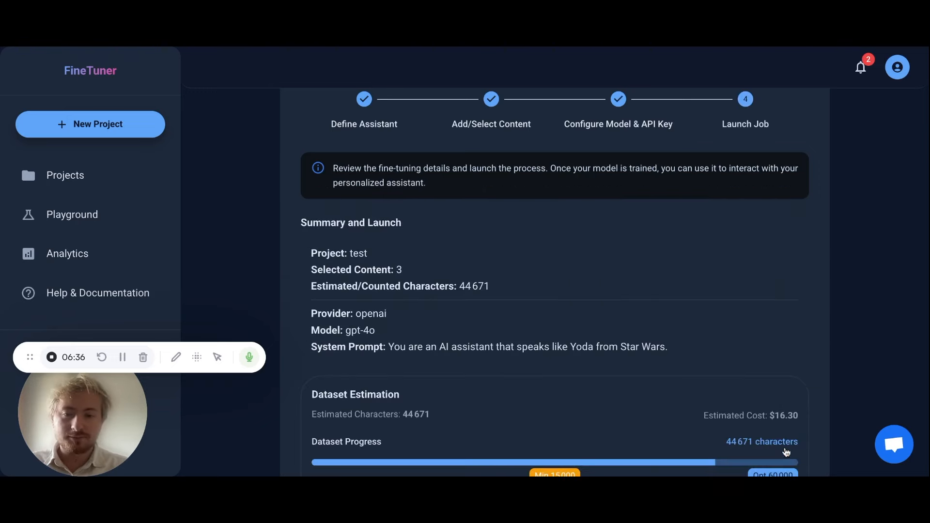
scroll(611, 283, down, 3)
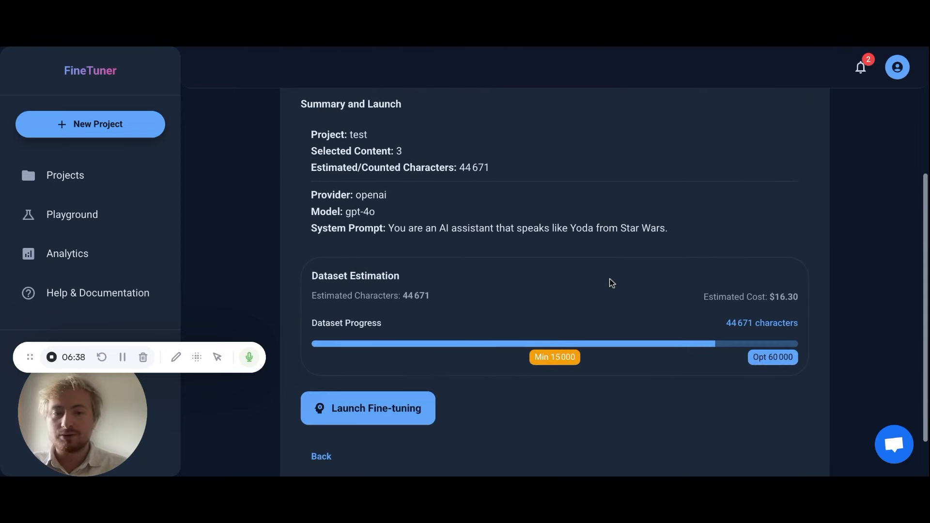
scroll(452, 315, down, 1)
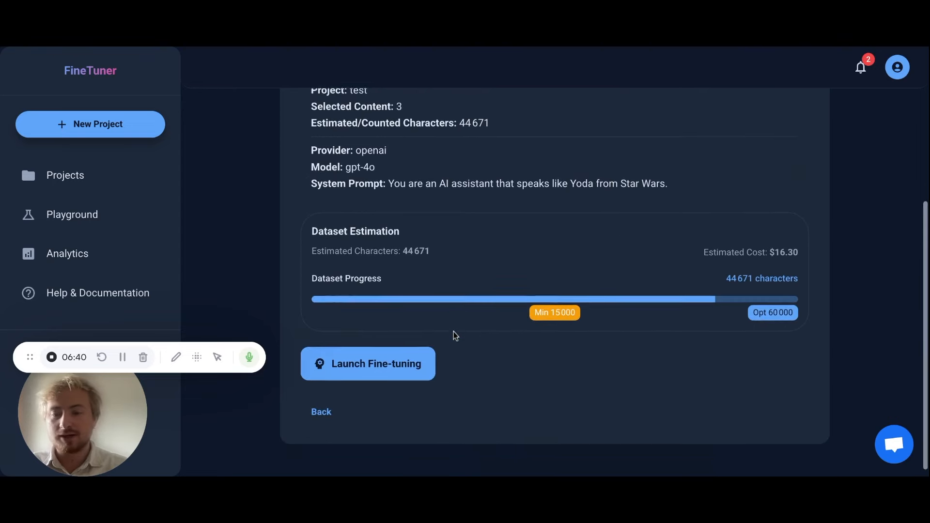
click(409, 362)
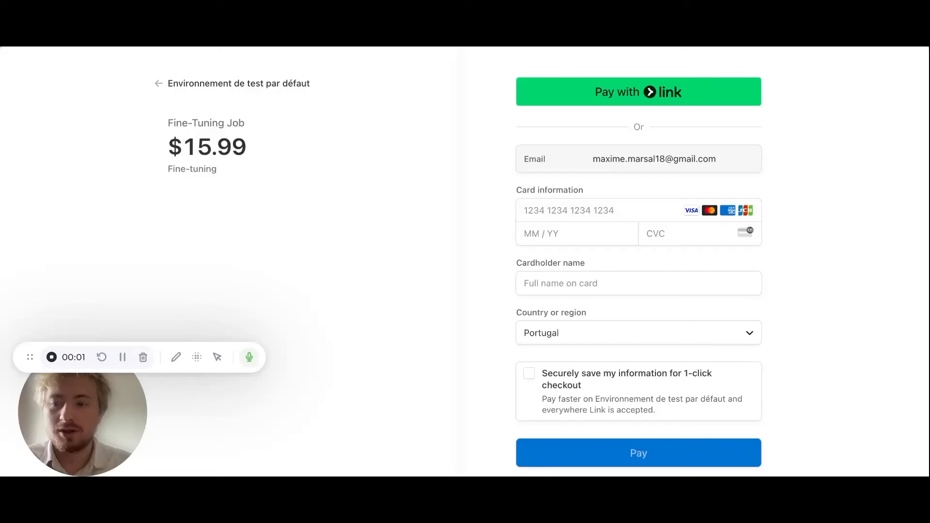
Fill in the payment card's number, expiry date and security code on the checkout page
click(562, 210)
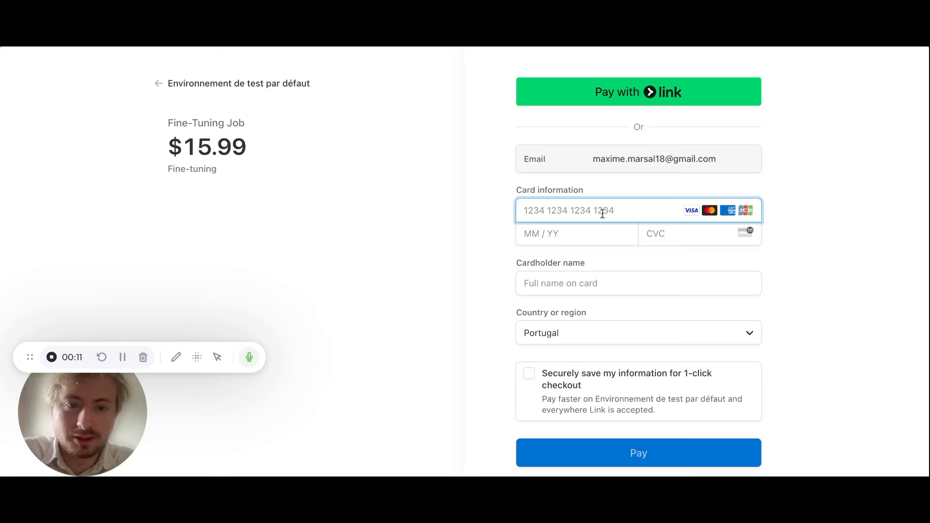
text(4242 4242 42)
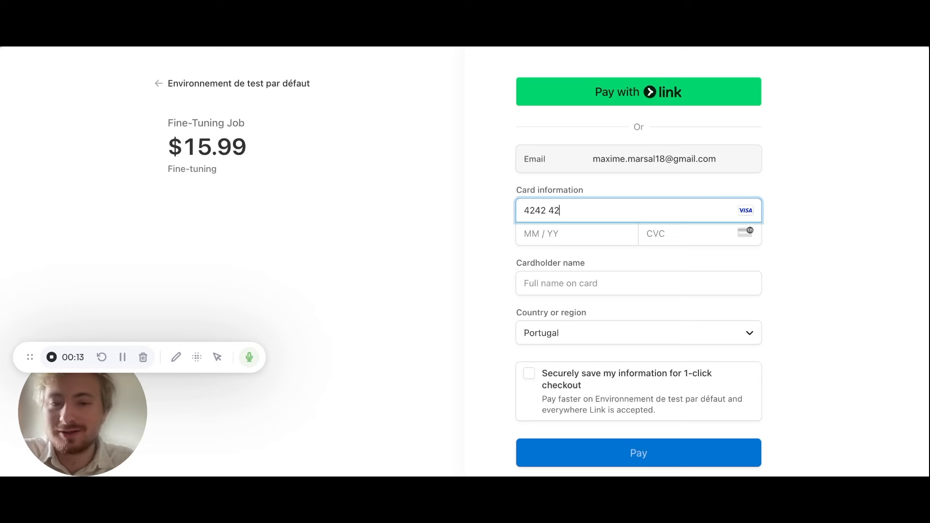
text(42 4242)
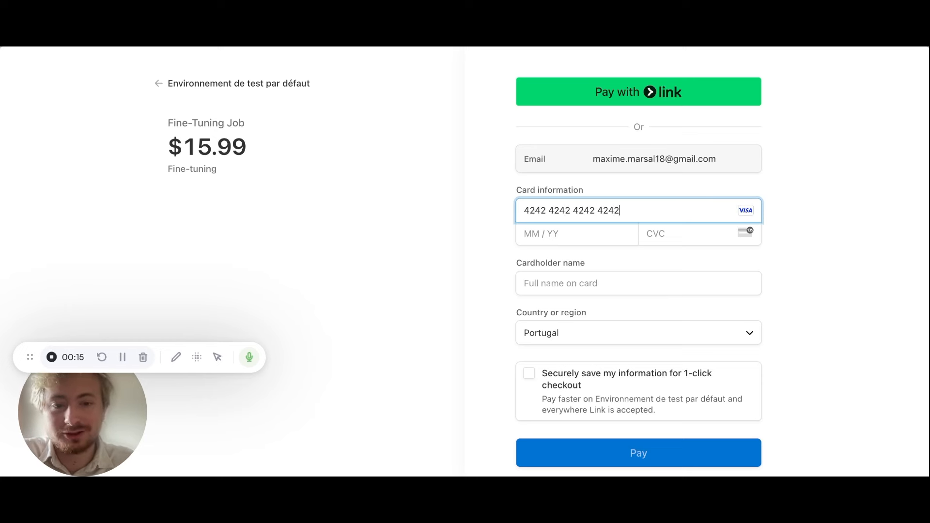
click(550, 240)
text(12 / )
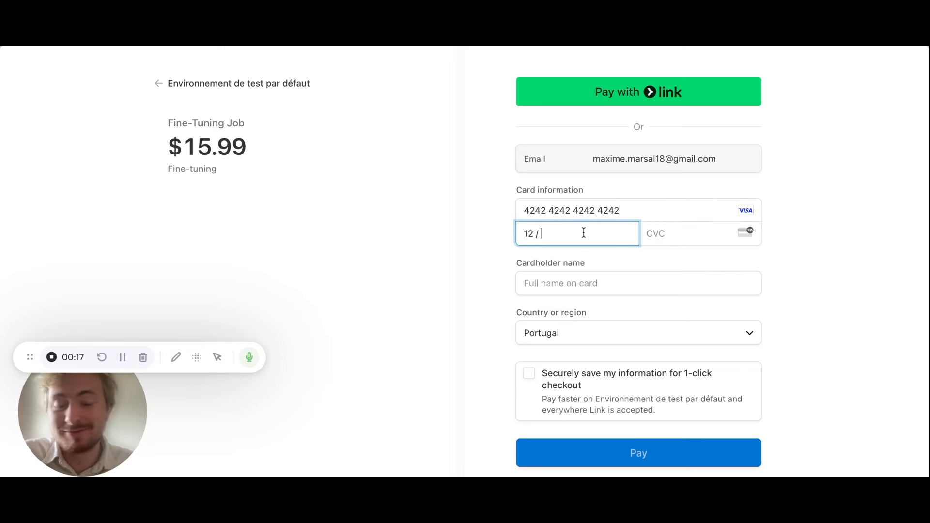
text(28)
click(676, 239)
text(1)
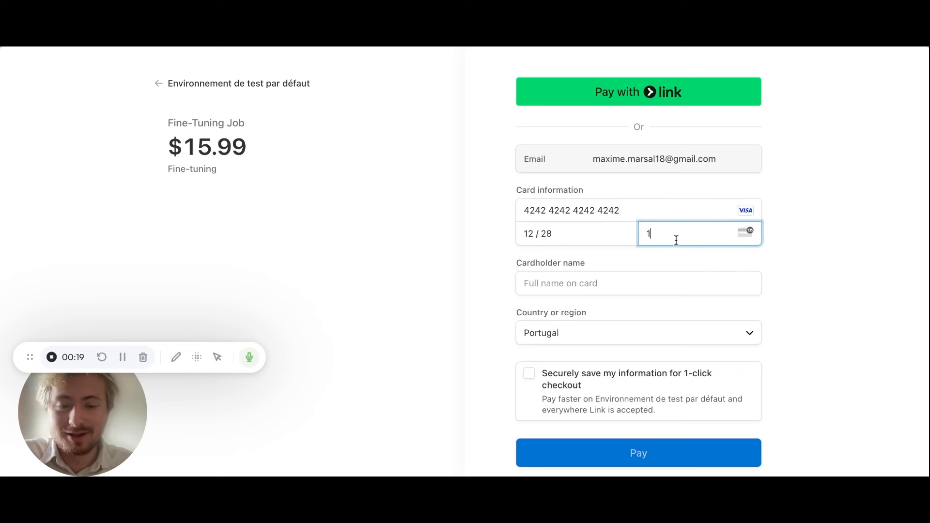
text(23)
Enter the cardholder name and submit the payment for the fine-tuning job
click(608, 286)
text(gtefrds)
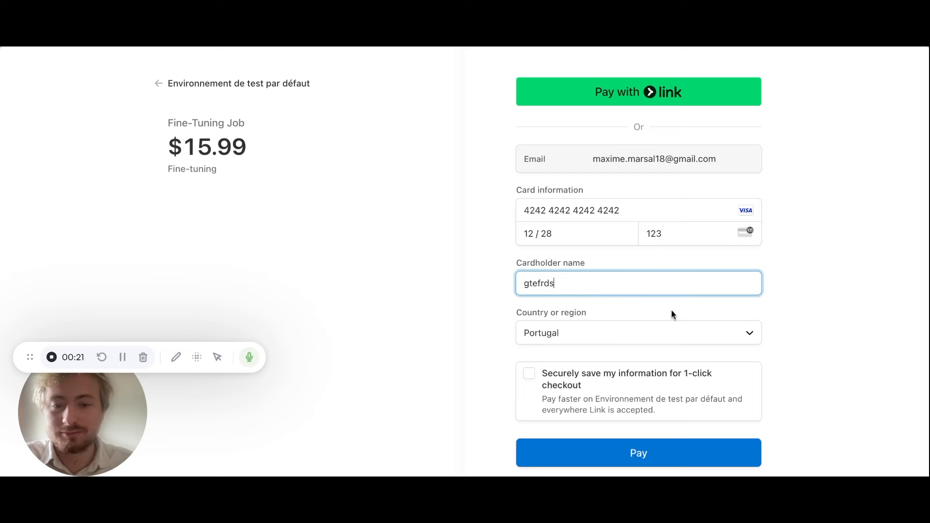
scroll(687, 315, down, 2)
scroll(803, 345, up, 2)
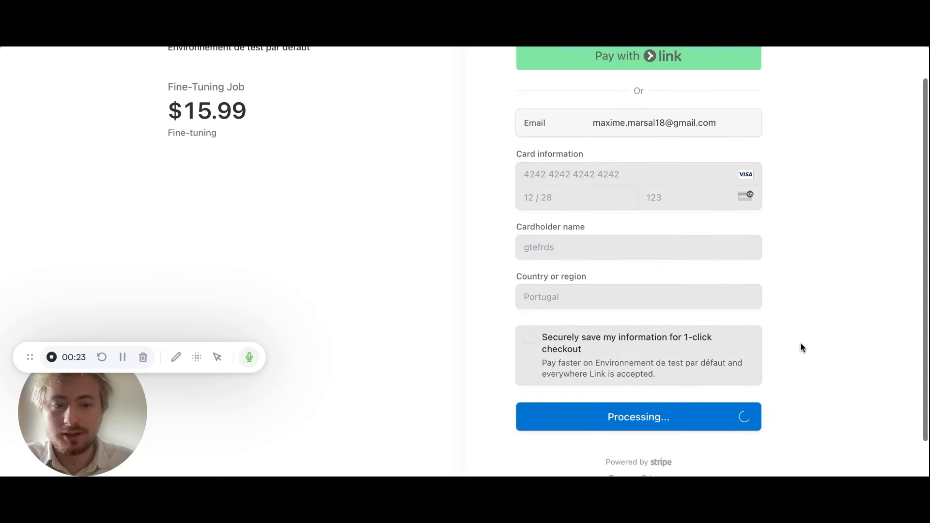
scroll(686, 270, up, 1)
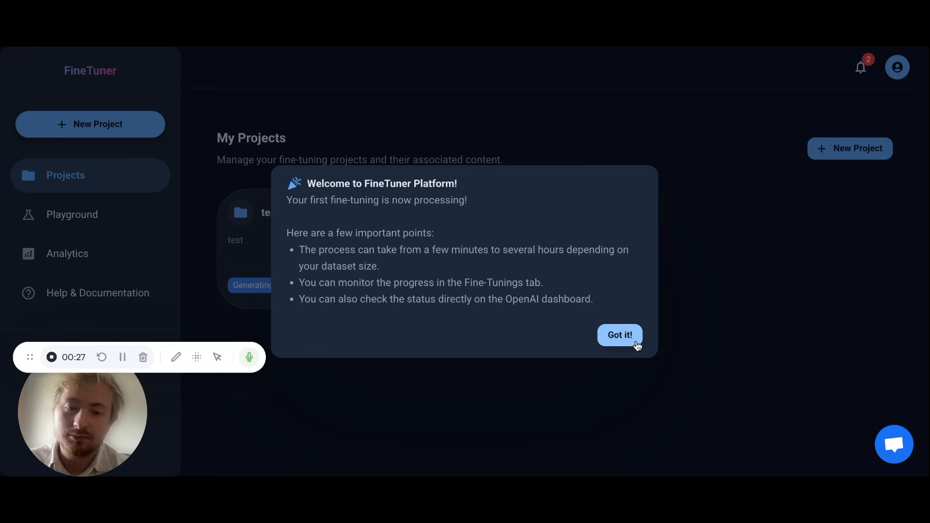
Dismiss the welcome message and check the test project's contents and the status of its new fine-tuning
click(636, 343)
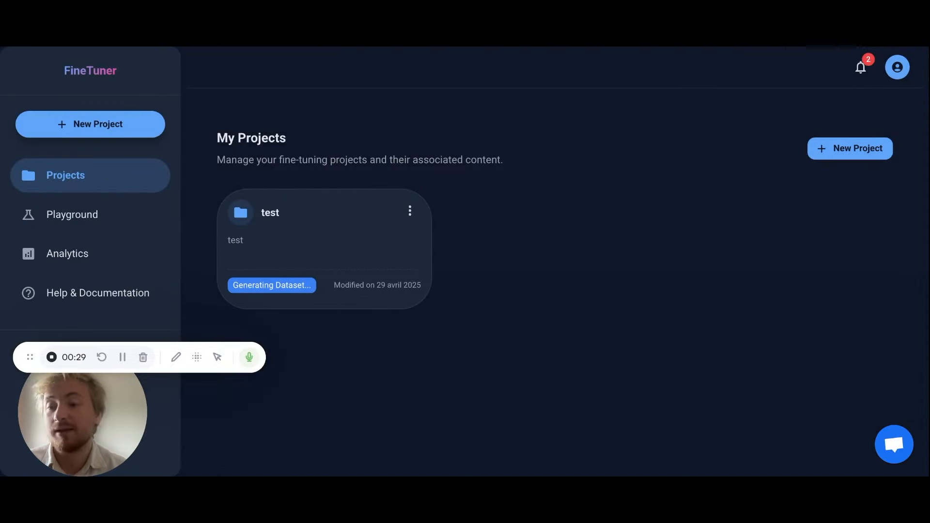
click(292, 291)
scroll(351, 334, down, 3)
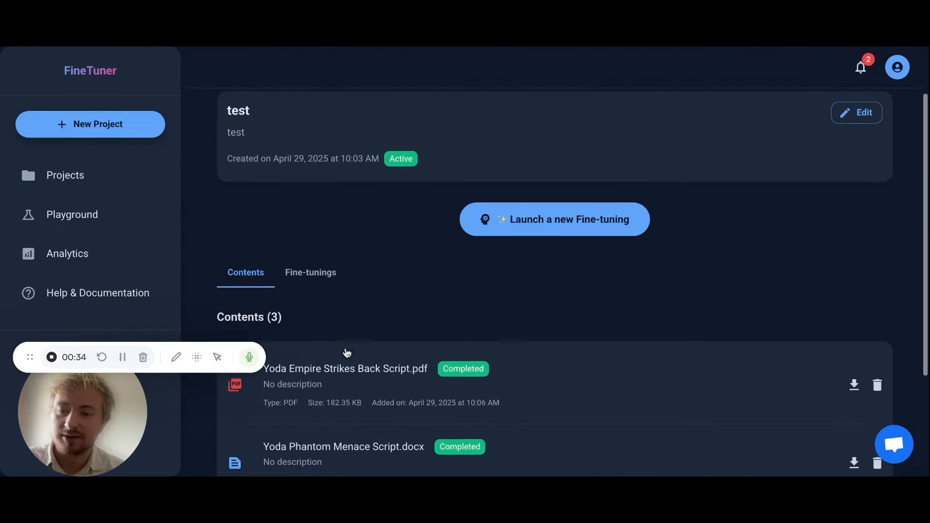
scroll(326, 302, down, 3)
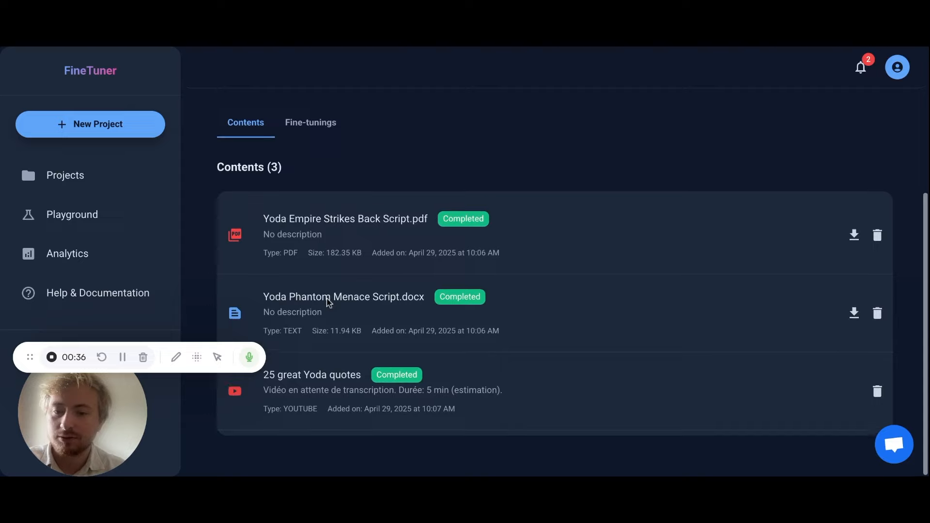
scroll(327, 304, up, 2)
click(308, 216)
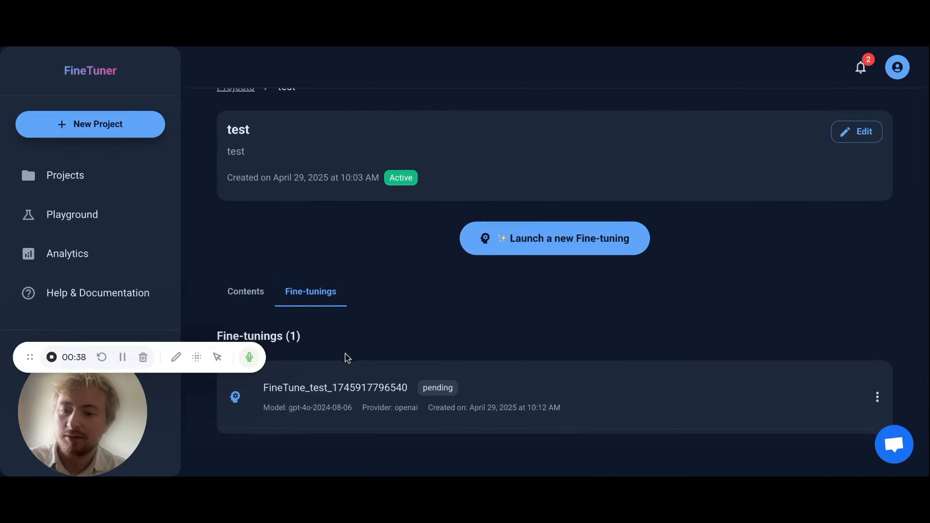
click(432, 390)
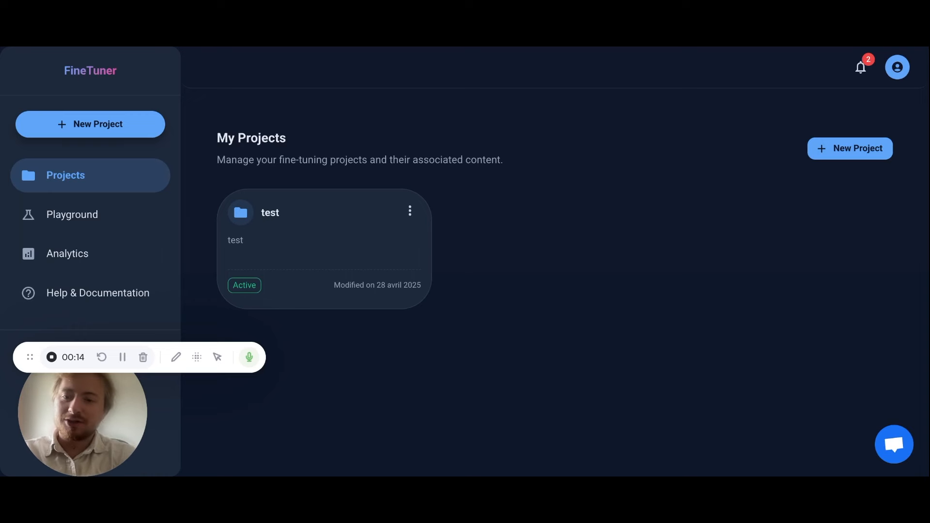
Open the completed fine-tuning in the test project and review its information and associated dataset
click(326, 266)
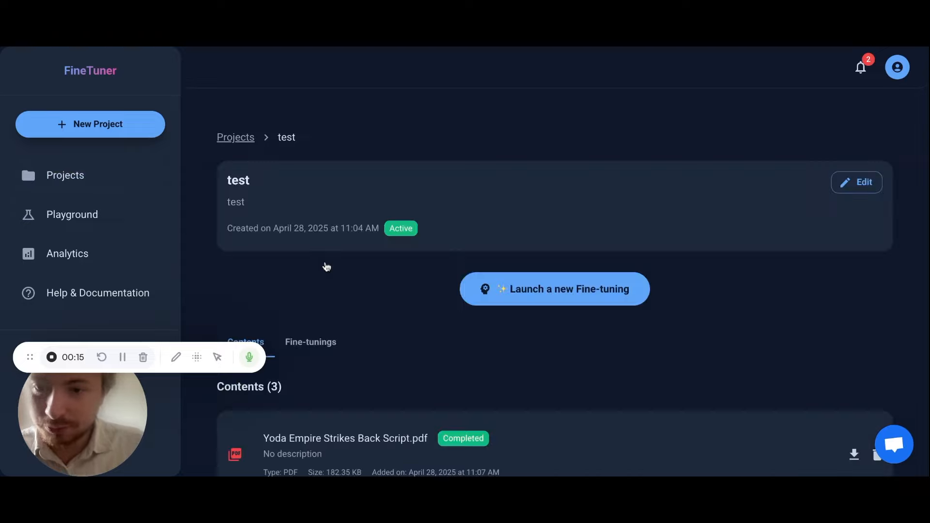
scroll(328, 252, down, 2)
click(330, 236)
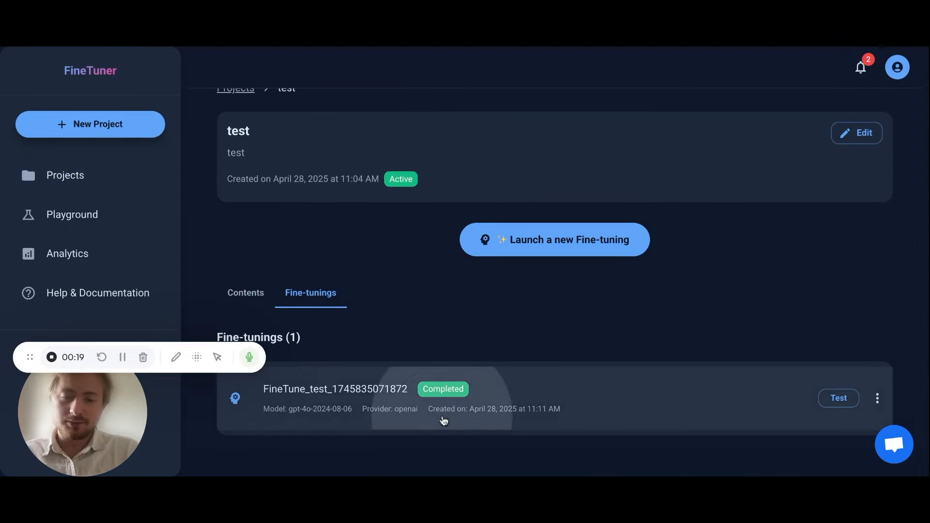
click(443, 420)
scroll(443, 421, down, 2)
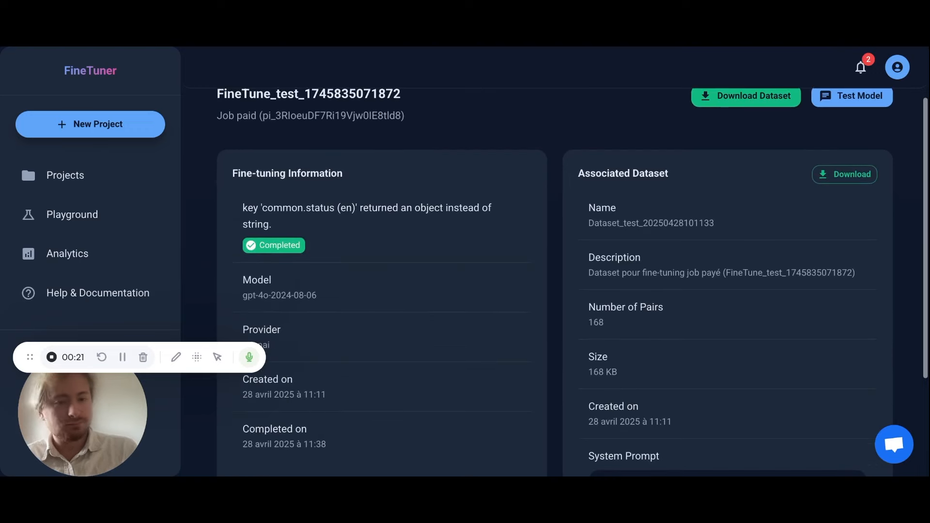
scroll(271, 202, down, 1)
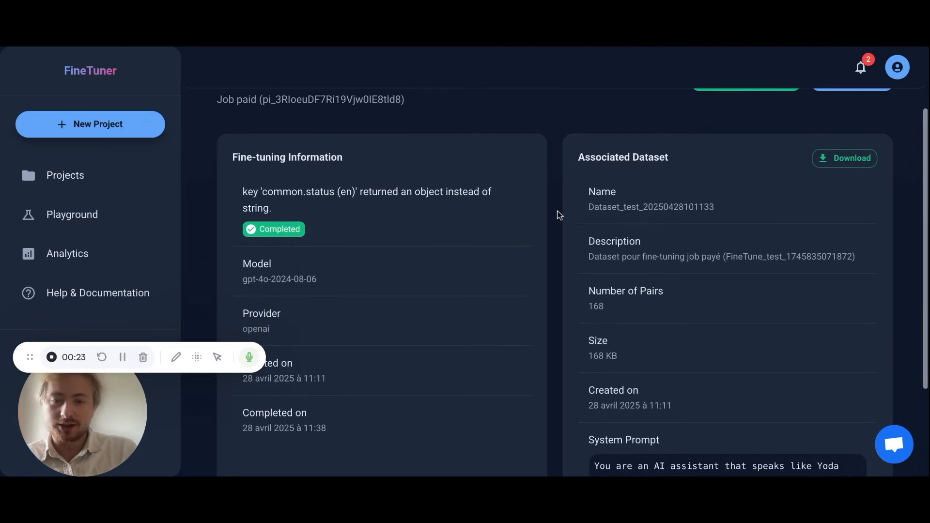
scroll(559, 215, down, 1)
scroll(559, 215, up, 2)
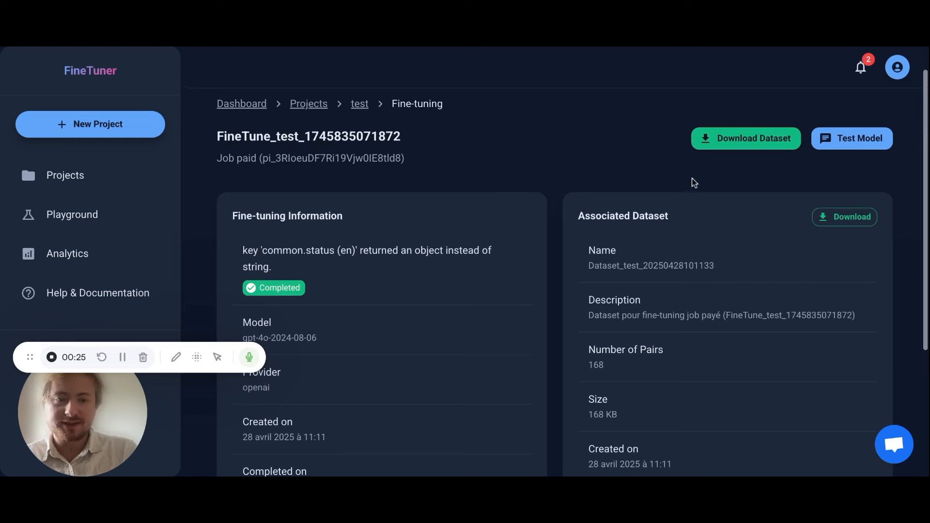
Open the test chat for the fine-tuned model and ask it "What do you think about the force ?"
click(879, 140)
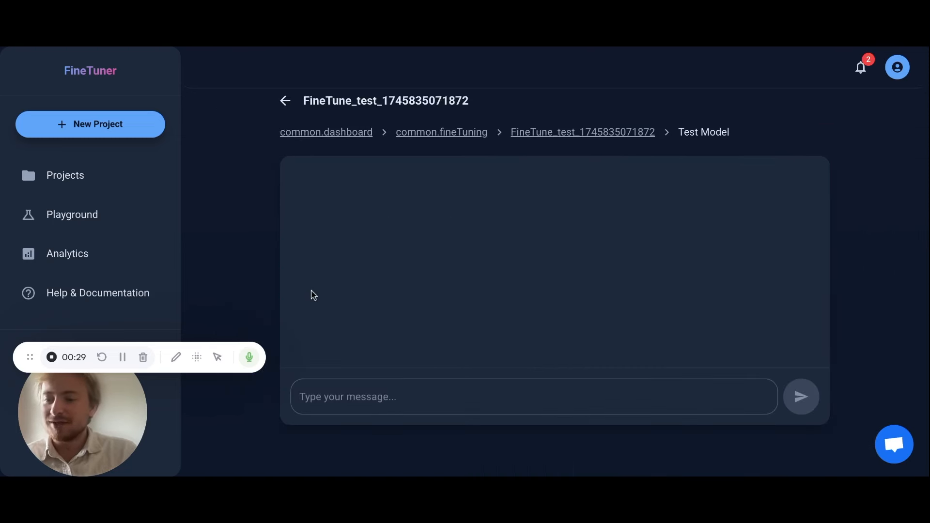
click(454, 390)
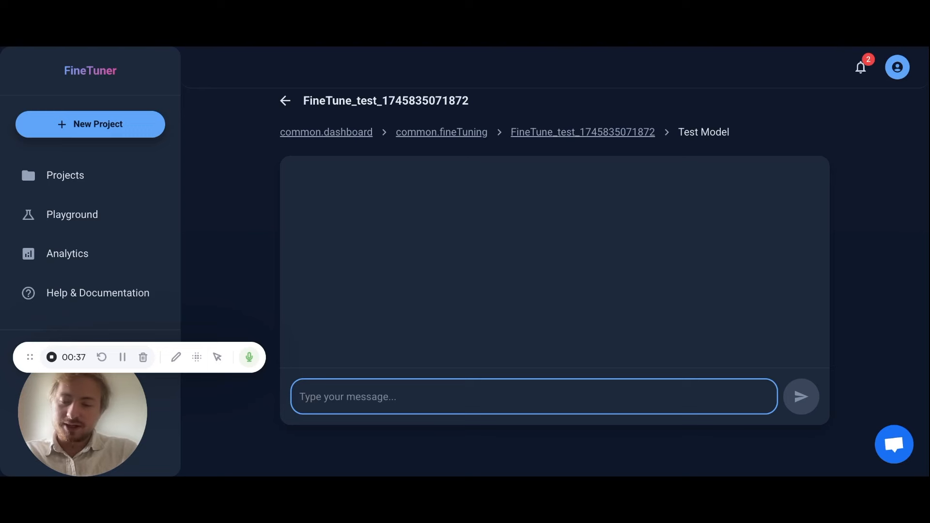
text(WHat)
key(BackSpace)
key(BackSpace)
key(BackSpace)
text(hat )
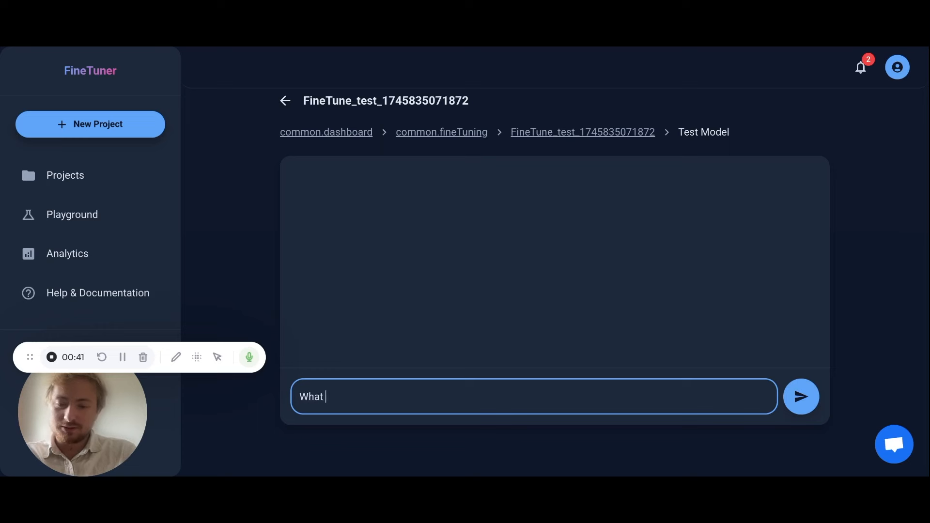
text(do y)
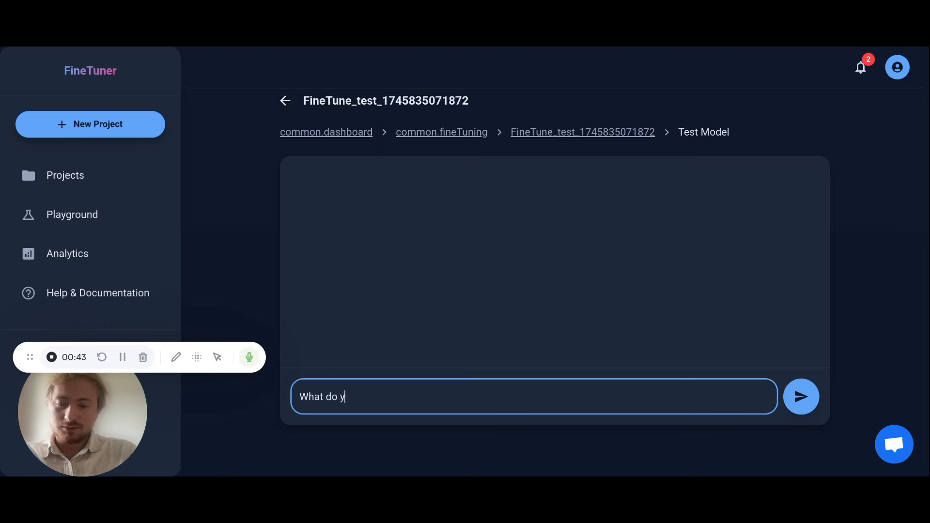
text(ou think abo)
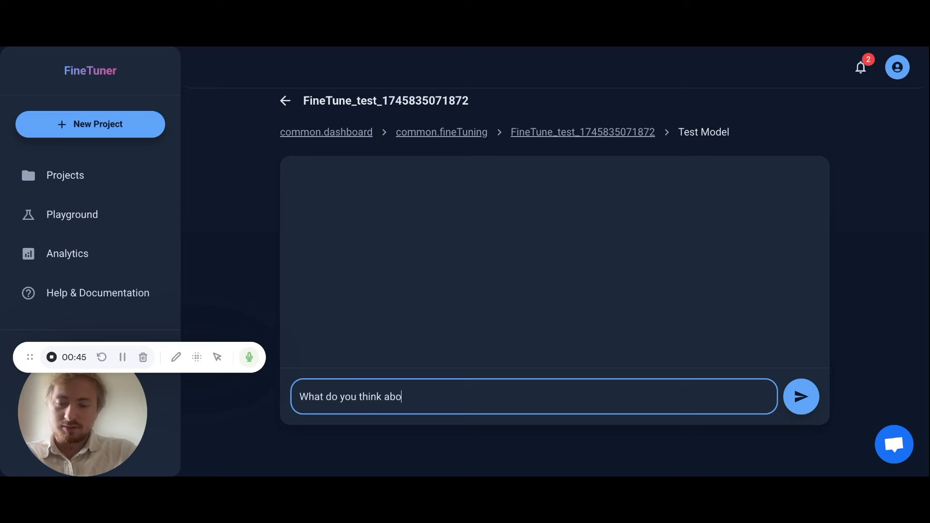
text(ut the)
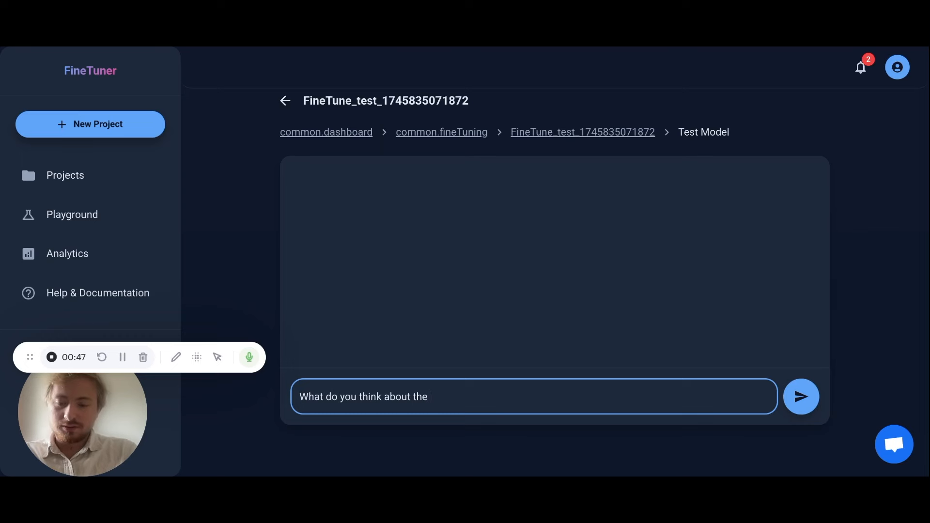
text( force ?)
key(Return)
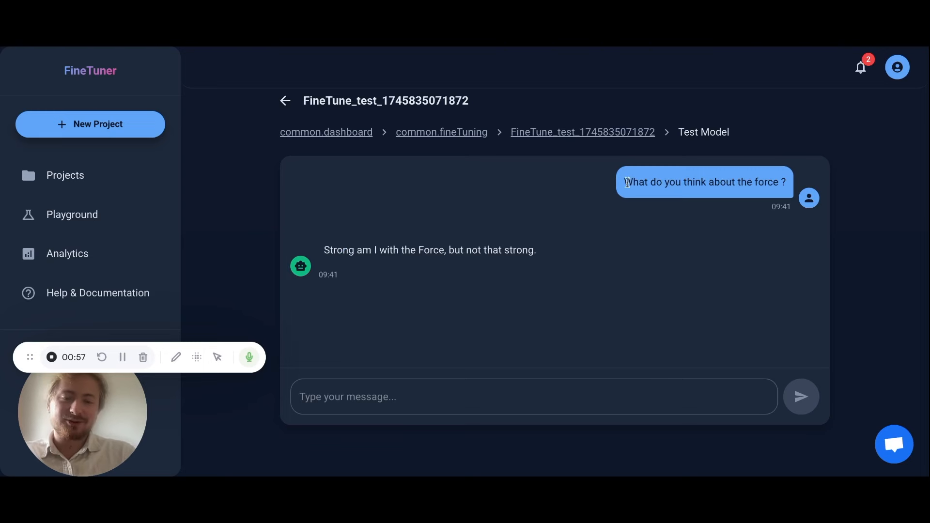
Copy the question about the force from the chat and send it to the model a second time
drag(789, 188, 625, 183)
key(ctrl+c)
click(492, 390)
key(ctrl+v)
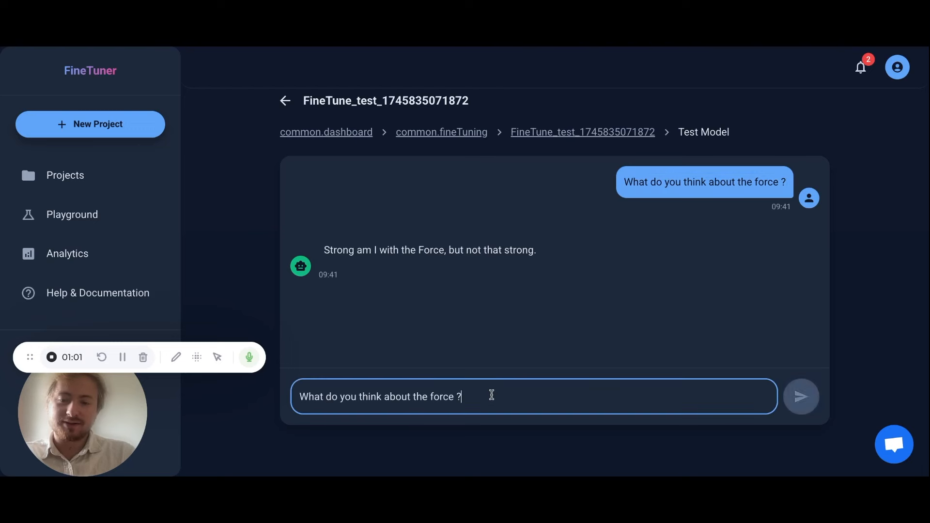
key(Return)
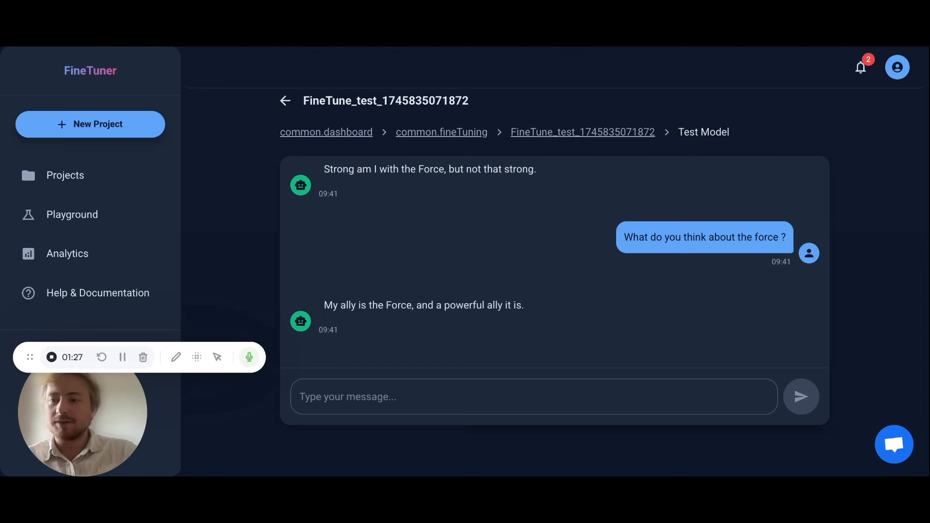
click(97, 214)
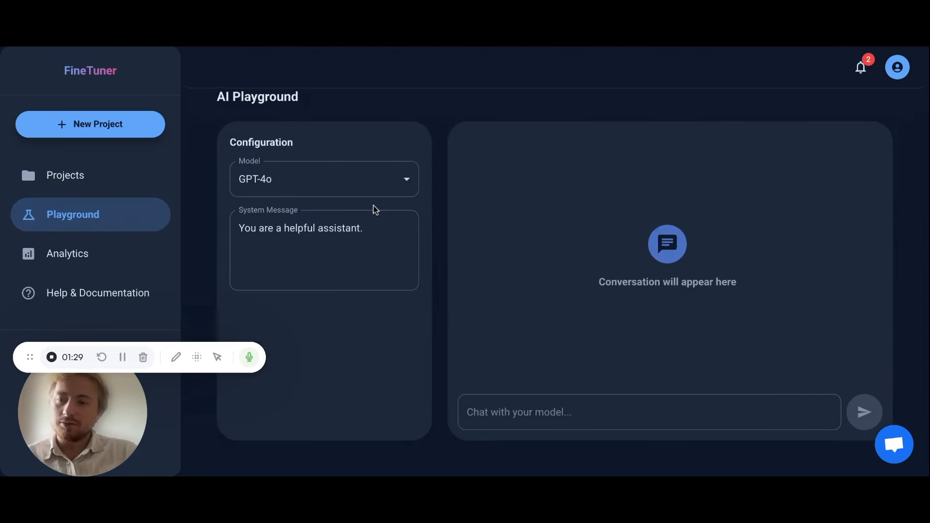
click(396, 196)
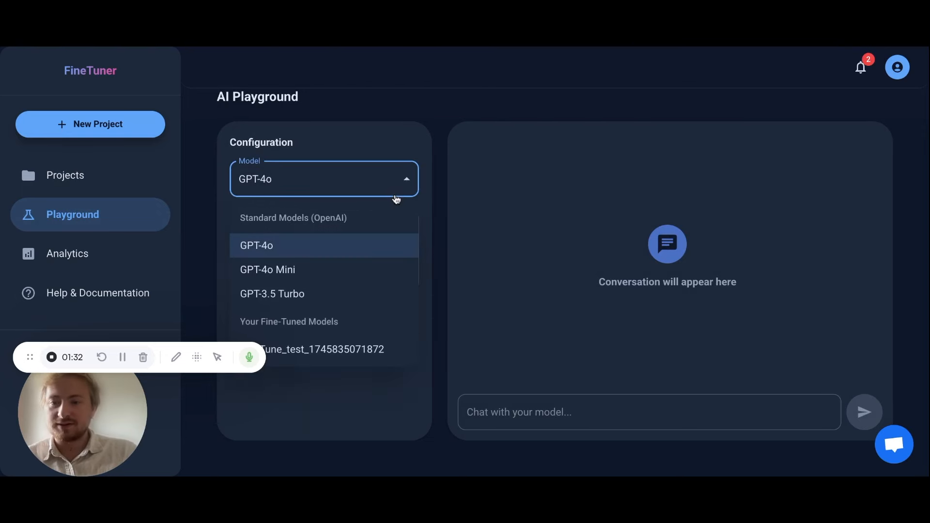
click(382, 360)
drag(392, 262, 187, 216)
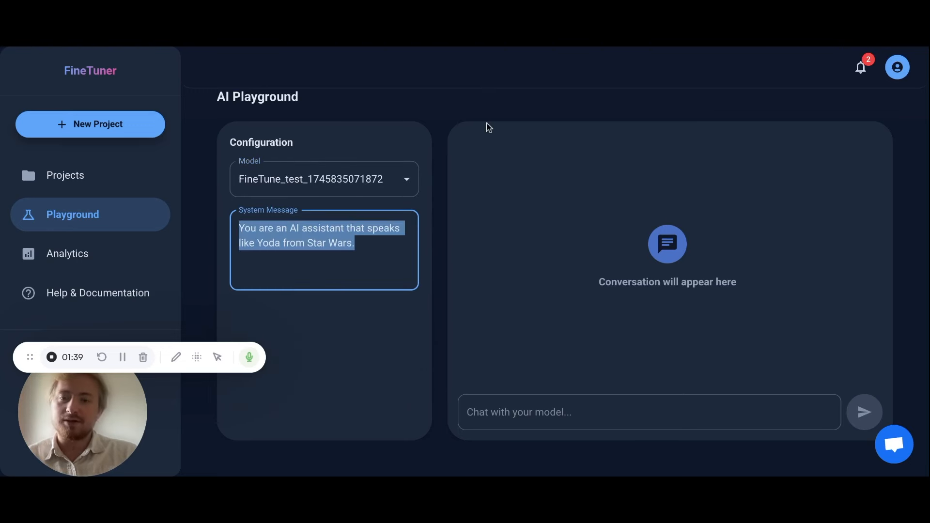
click(532, 119)
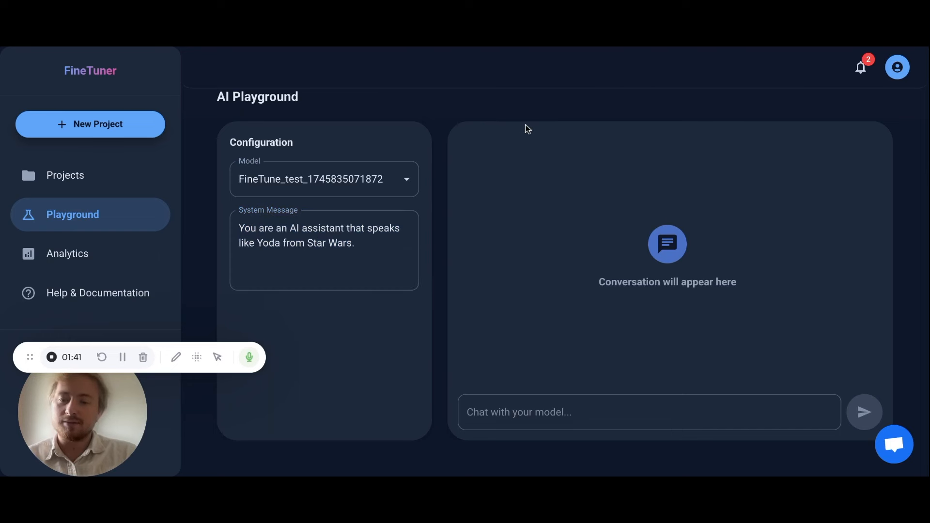
click(412, 237)
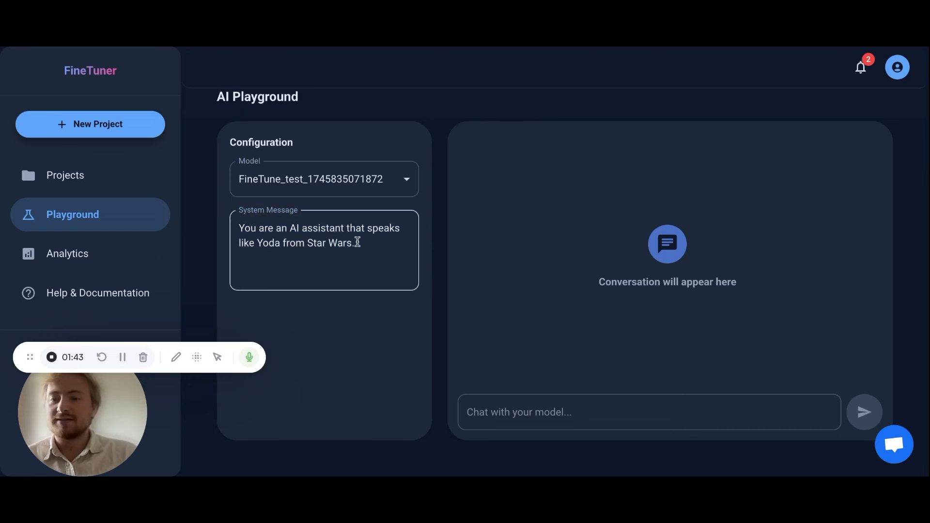
Open the completed fine-tuning in the test project and review the system prompt of its dataset
click(93, 184)
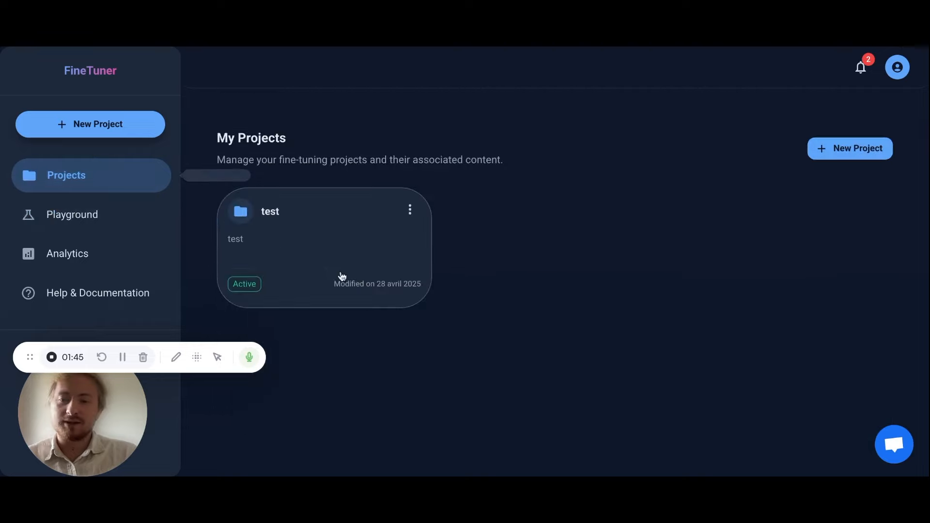
click(341, 274)
click(333, 345)
scroll(326, 351, down, 1)
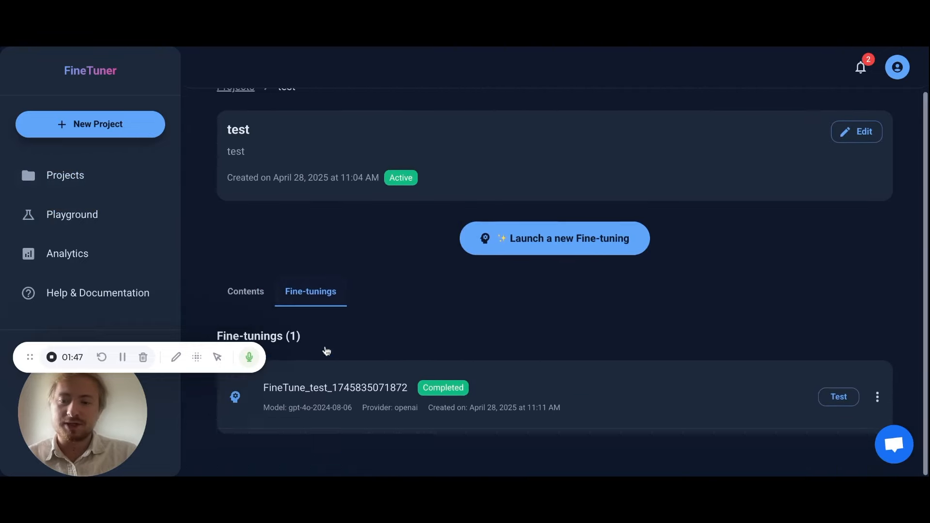
click(376, 376)
scroll(375, 375, down, 3)
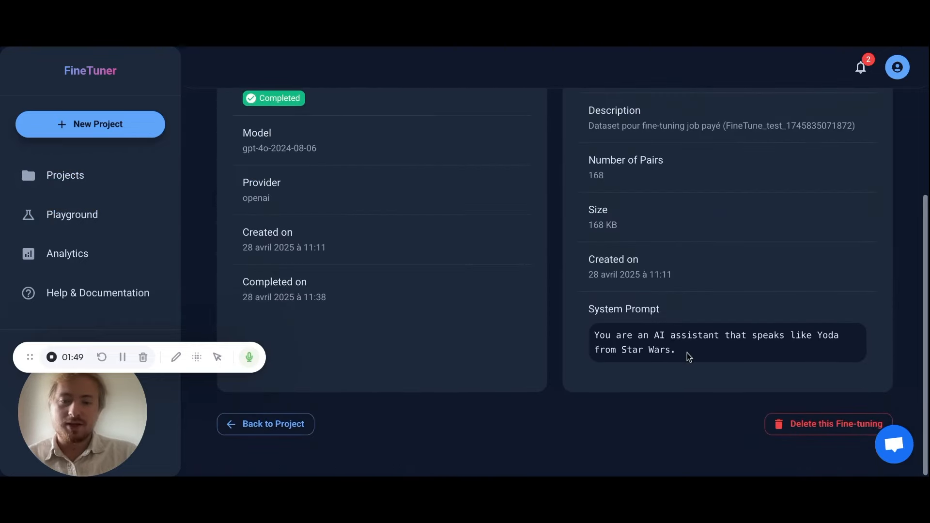
drag(687, 354, 583, 327)
click(673, 304)
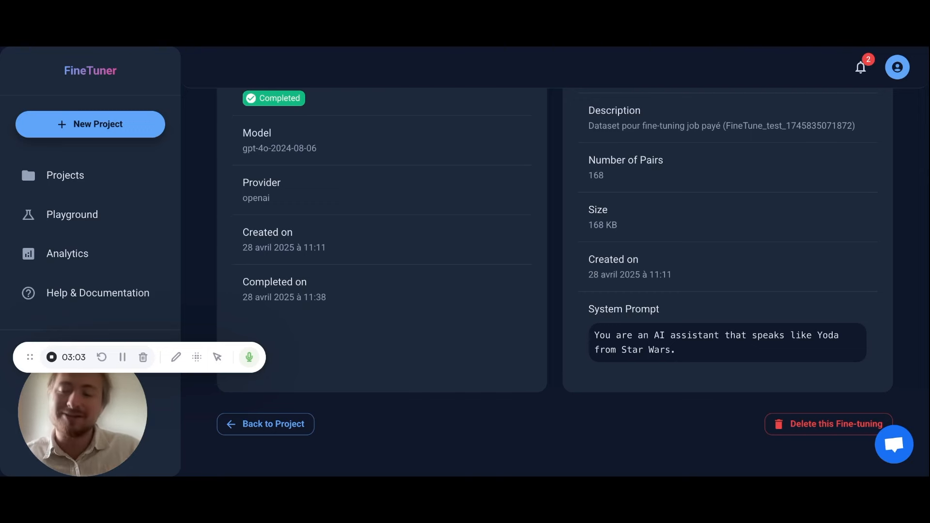
click(124, 214)
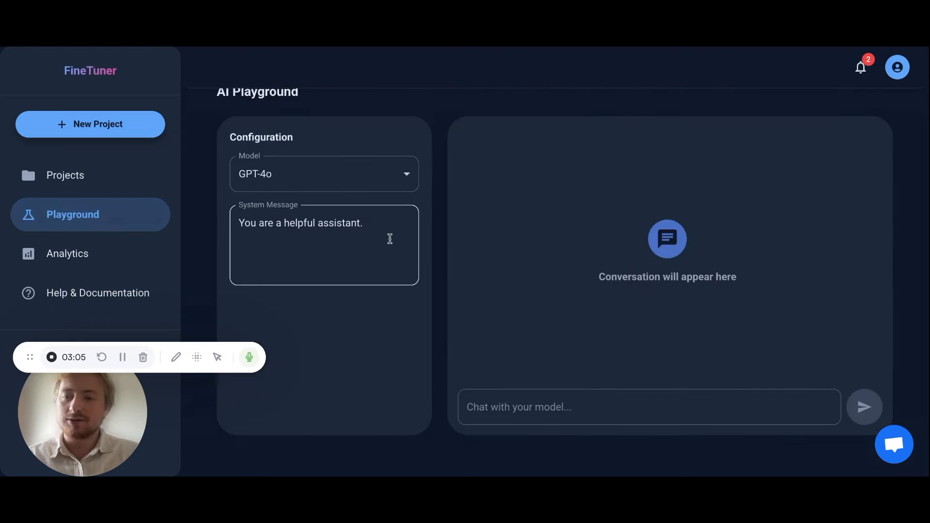
click(393, 181)
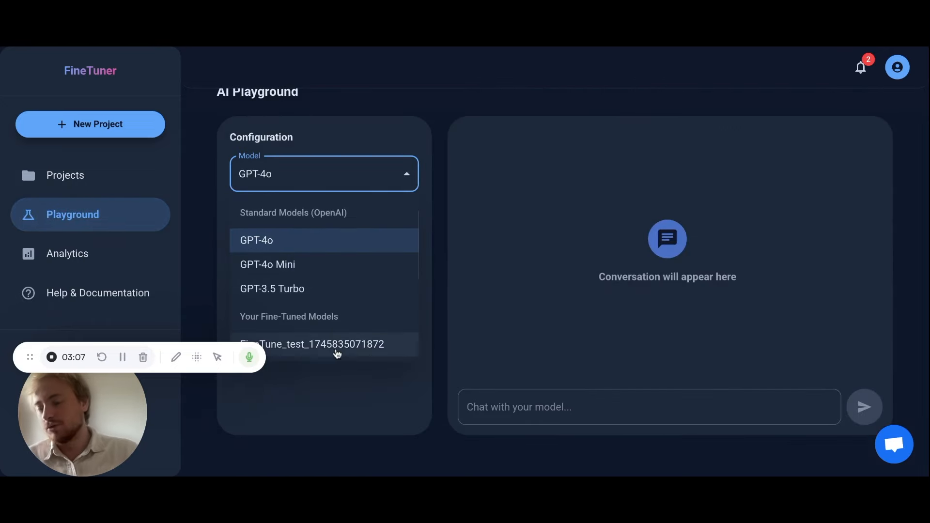
click(337, 353)
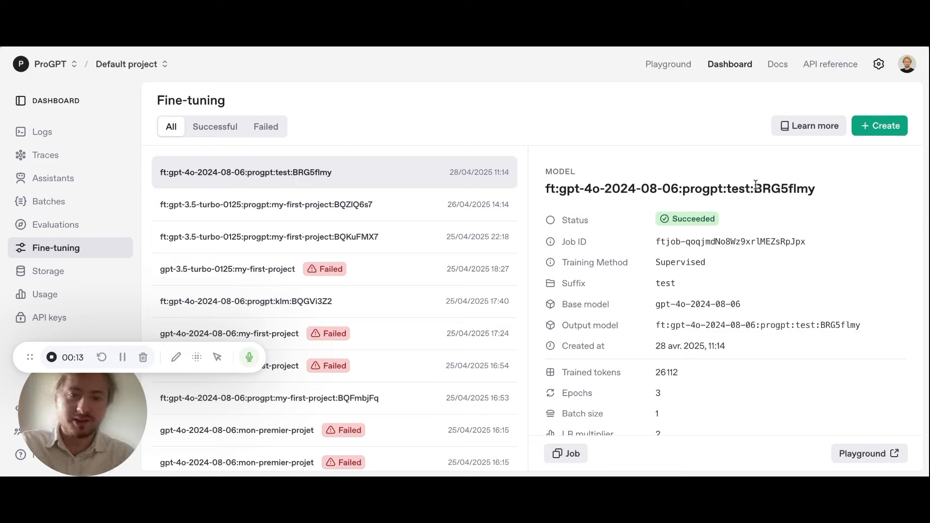
On the OpenAI platform, copy the model suffix BRG5flmy and use it to select ft:gpt-4o-2024-08-06:progpt:test:BRG5flmy in the prompts Playground
drag(755, 185, 848, 186)
click(648, 73)
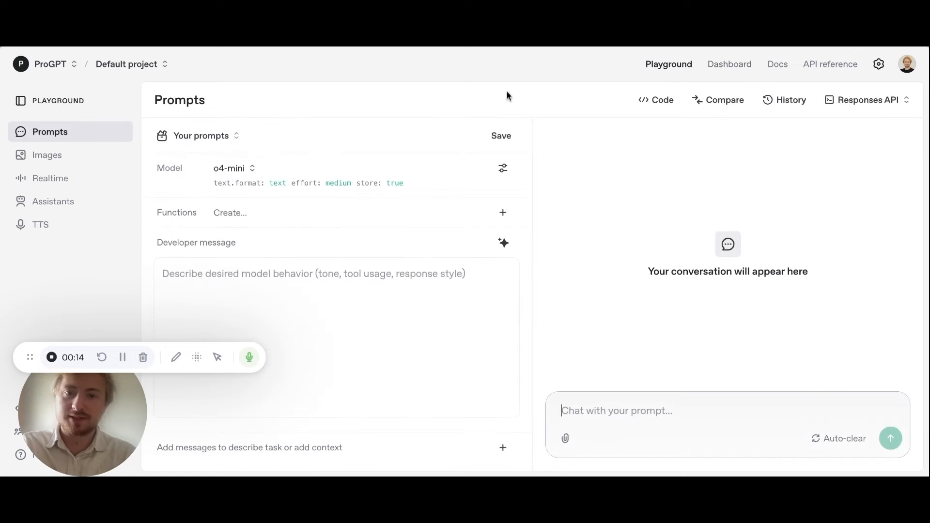
click(237, 174)
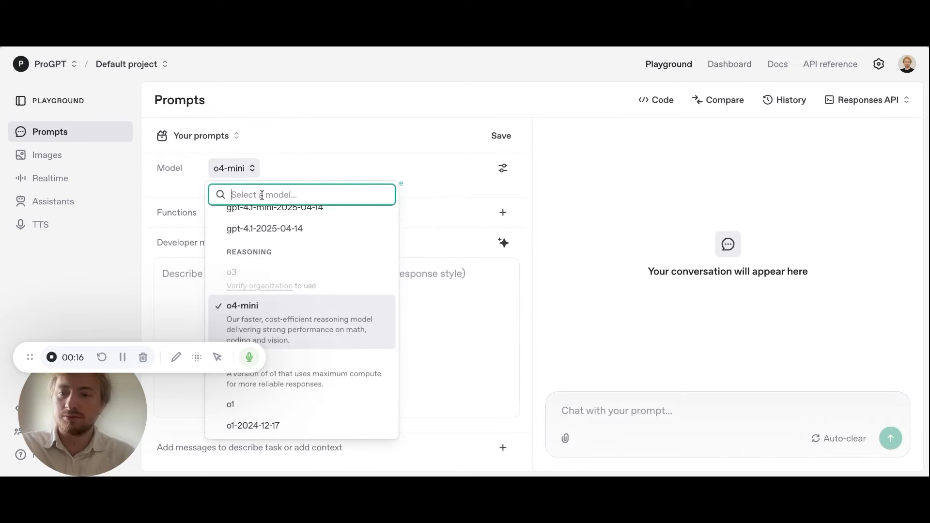
key(ctrl+v)
click(301, 249)
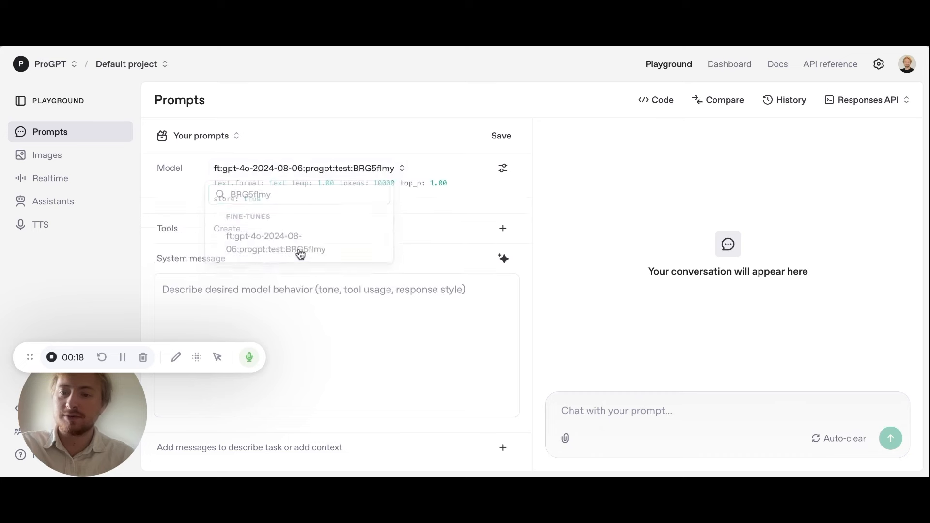
click(267, 316)
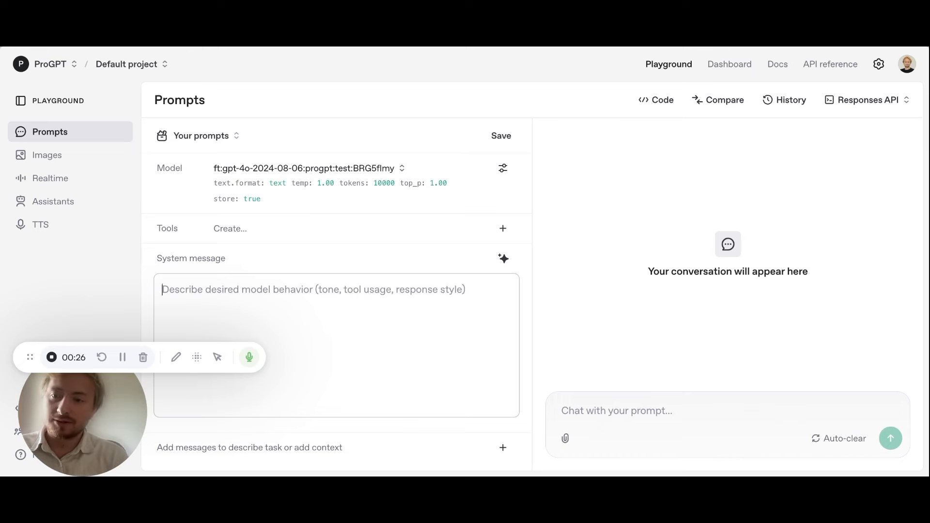
click(648, 409)
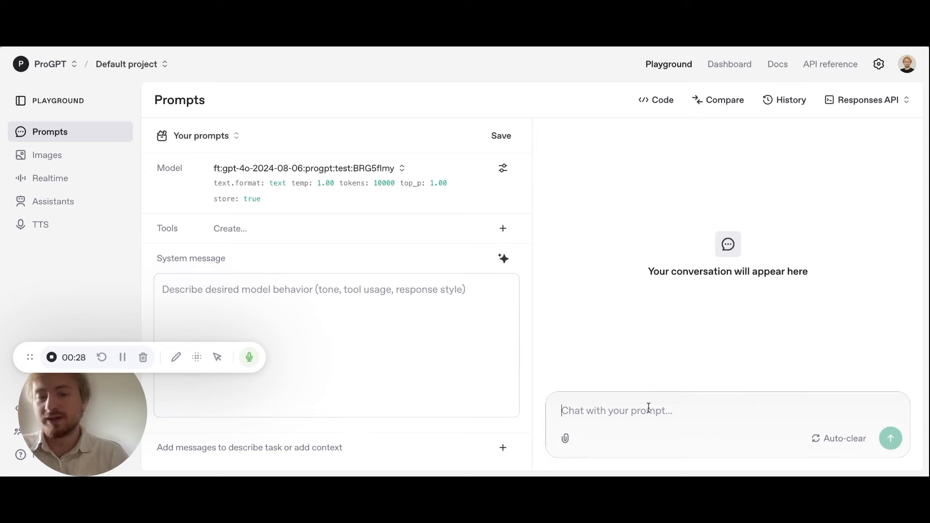
click(143, 273)
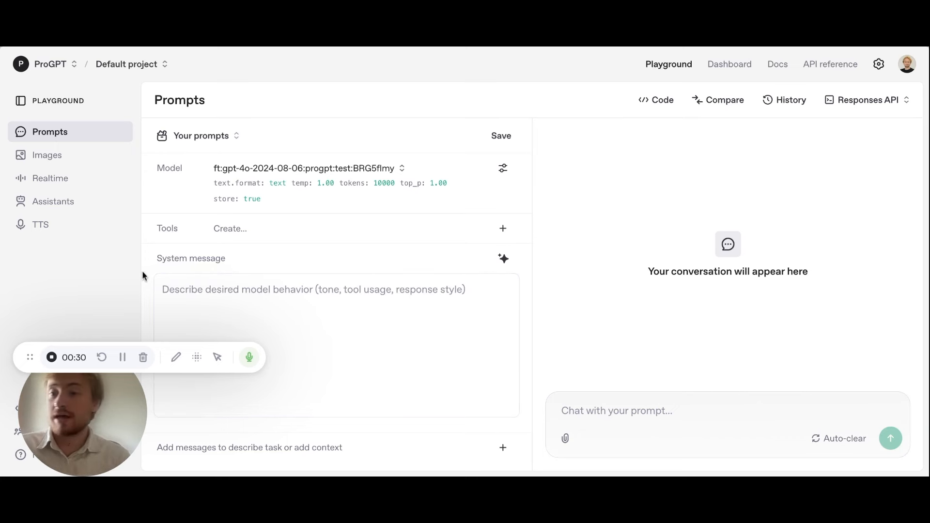